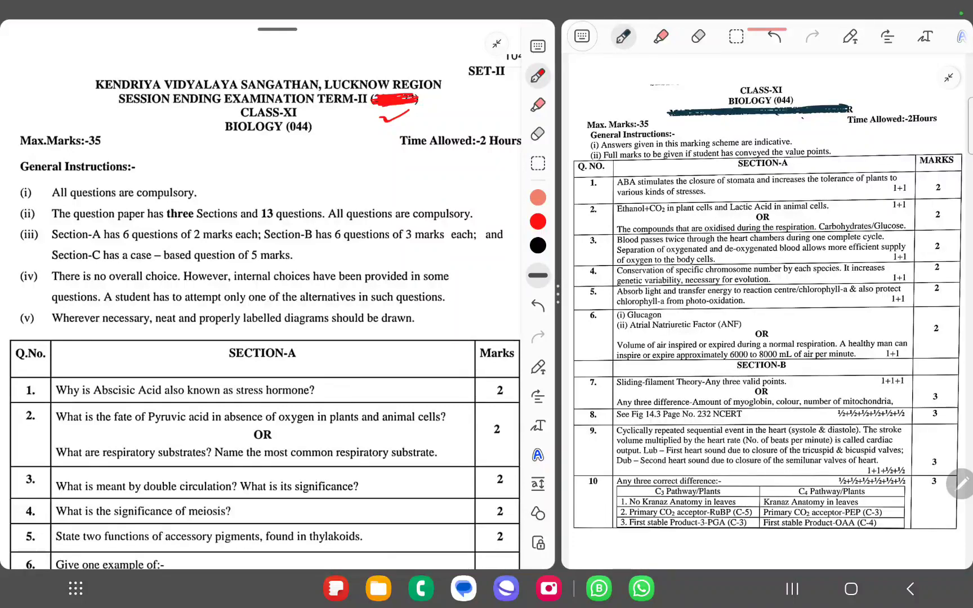
Step: Tick the school name, class and subject lines, maximum marks, and general instructions (i) and (ii)
mouse_move(79, 87)
left_mouse_down()
mouse_move(76, 94)
mouse_move(110, 79)
left_mouse_up()
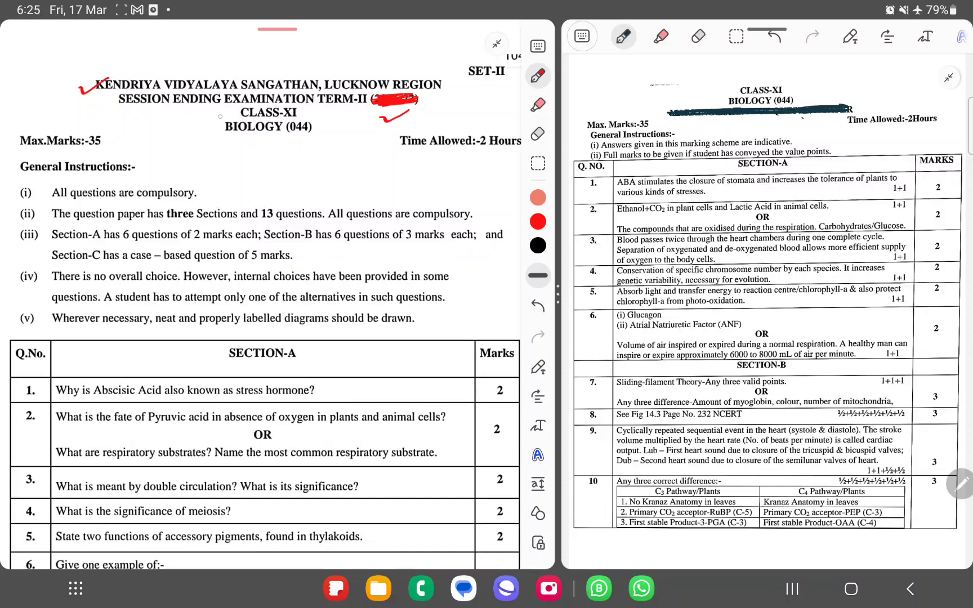
mouse_move(219, 116)
left_mouse_down()
mouse_move(241, 110)
mouse_move(243, 127)
left_mouse_up()
left_click_drag(11, 148, 39, 136)
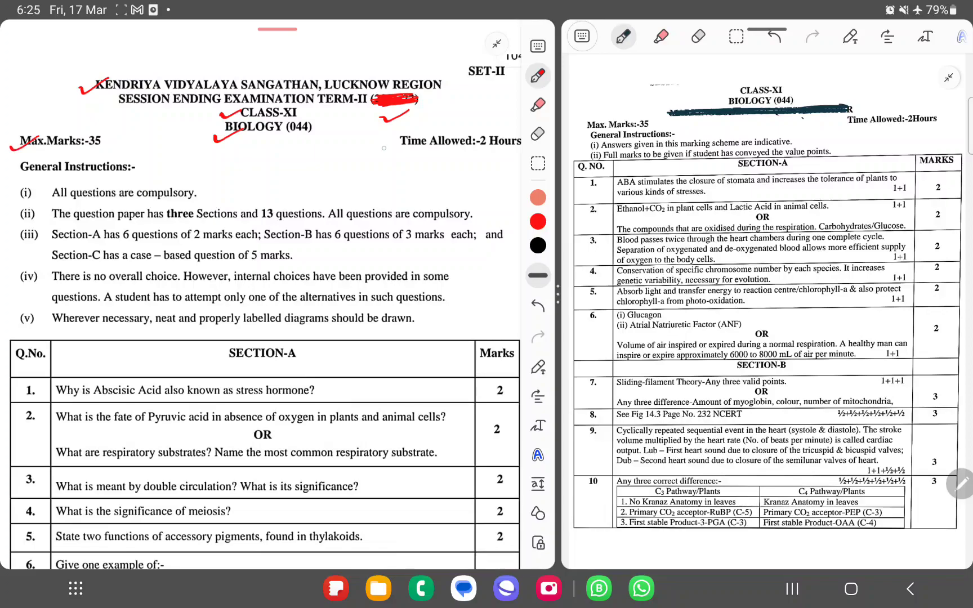
left_click_drag(385, 147, 422, 137)
scroll(262, 343, "down", 3)
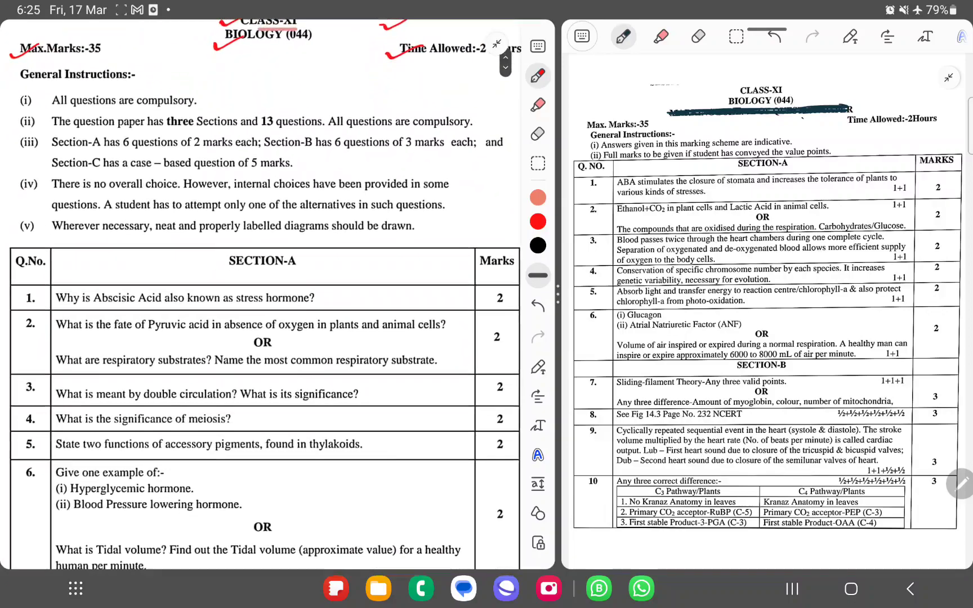
left_click_drag(12, 100, 40, 93)
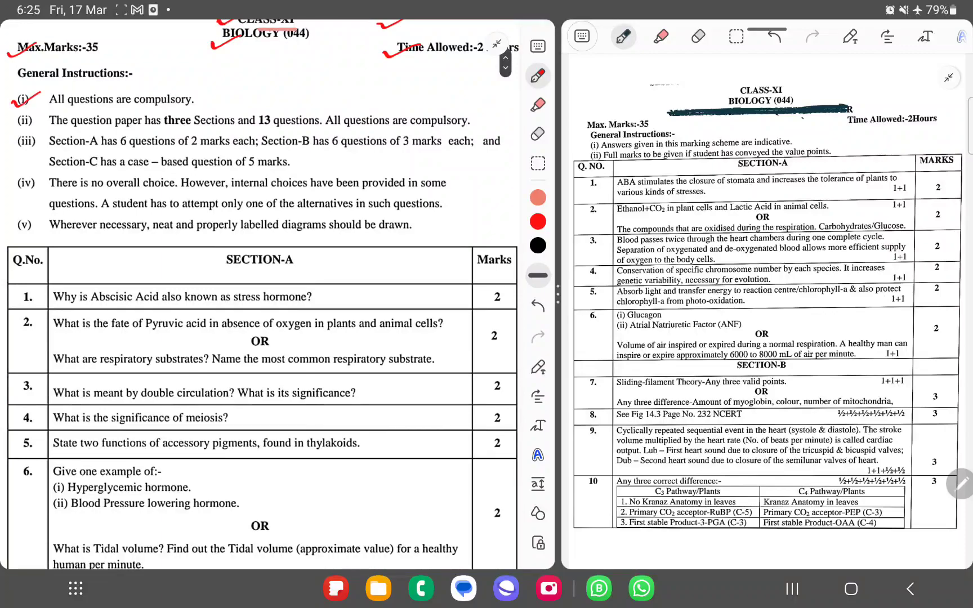
left_click_drag(11, 128, 38, 116)
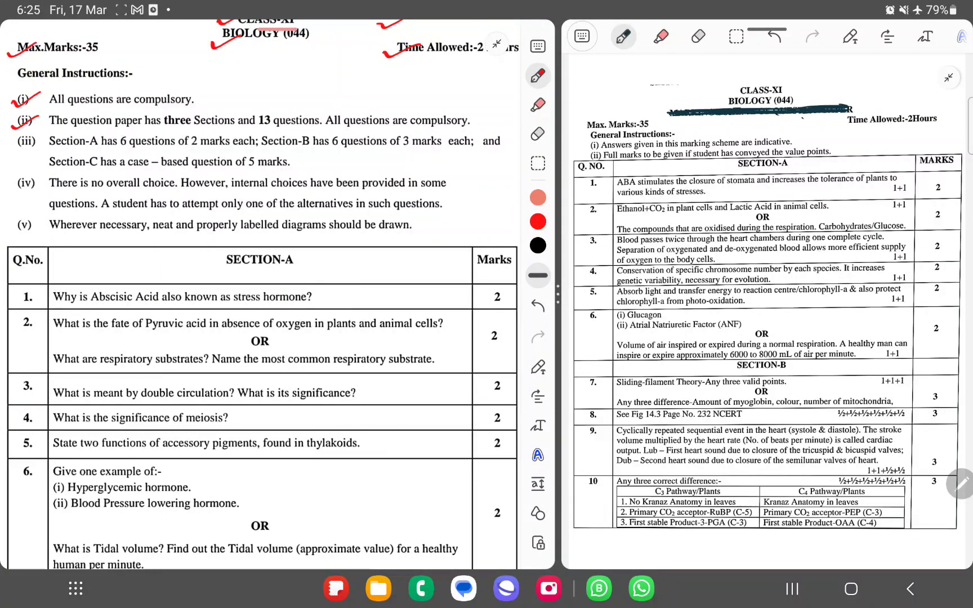
Step: Underline key words in instruction (iii) and the Section-C line, then tick instructions (iv) and (v)
left_click_drag(140, 147, 169, 148)
left_click_drag(284, 152, 320, 148)
left_click_drag(96, 170, 123, 171)
left_click_drag(265, 172, 290, 171)
left_click_drag(16, 190, 43, 184)
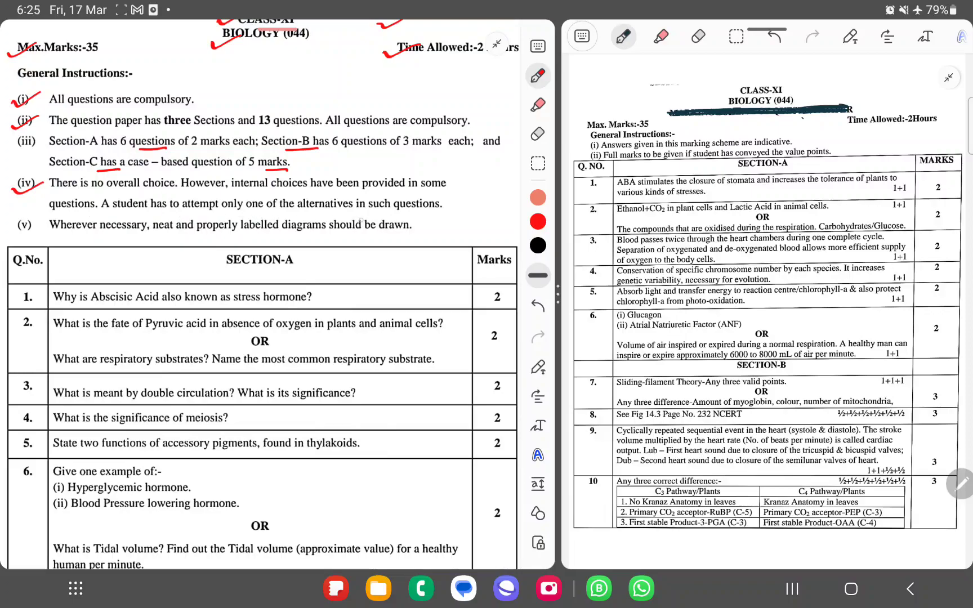
left_click_drag(6, 230, 42, 222)
scroll(262, 304, "down", 5)
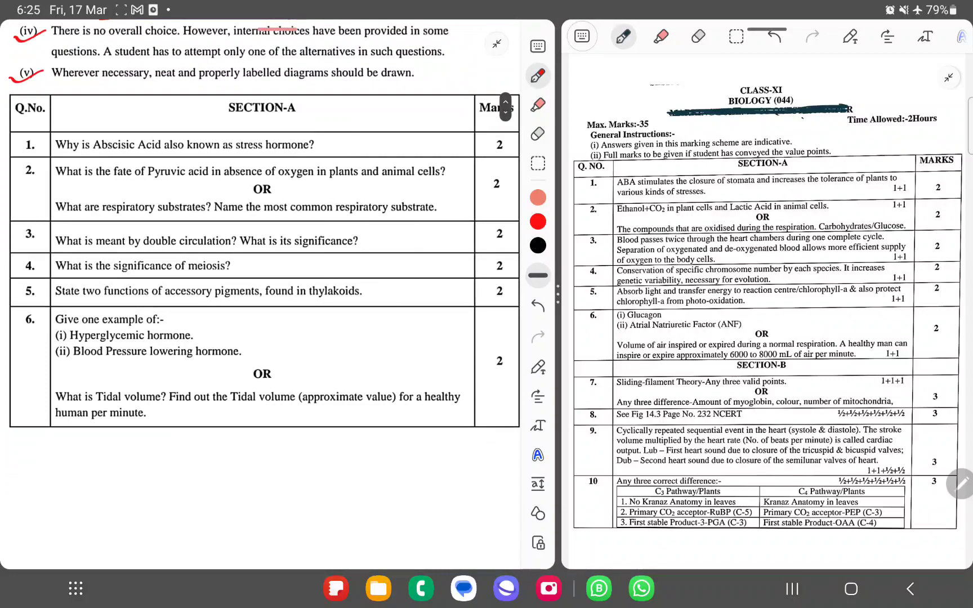
Step: Mark the Section-A heading, tick questions 1 and 2, and underline 'kinds of stresses' in answer 1
left_click_drag(208, 112, 236, 108)
left_click_drag(16, 151, 38, 141)
scroll(761, 304, "down", 2)
left_click_drag(574, 141, 601, 134)
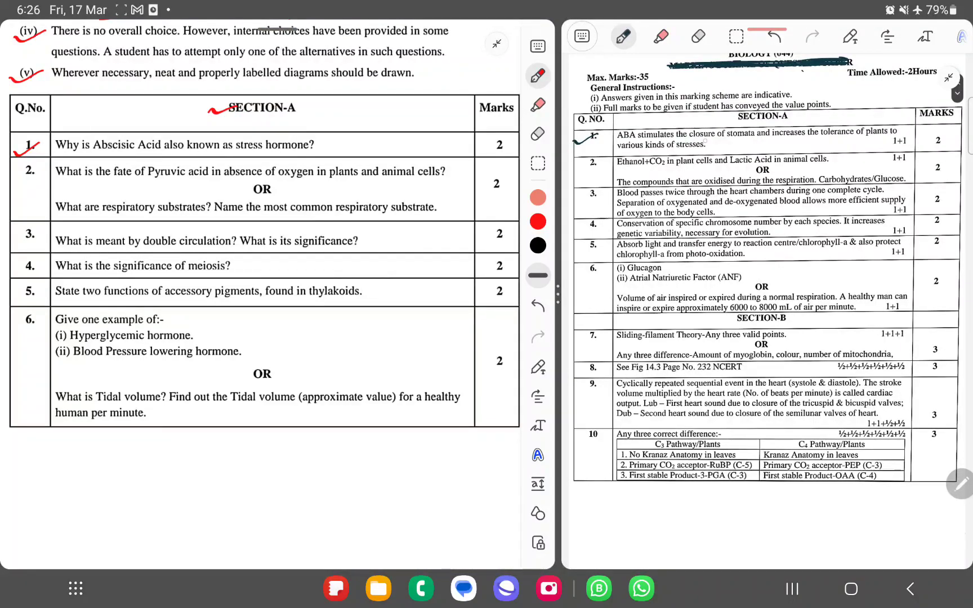
left_click_drag(710, 140, 884, 140)
left_click_drag(644, 152, 705, 149)
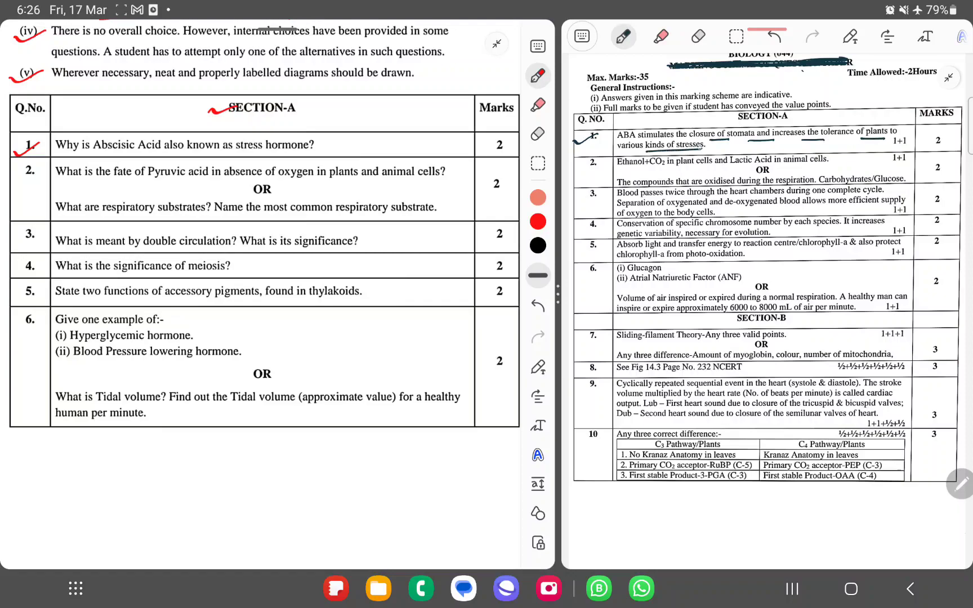
left_click_drag(13, 169, 35, 173)
Step: Tick answer 2 underlining 'cells', then tick the respiratory substrates OR question and its oxidised compounds answer
left_click_drag(583, 163, 601, 160)
left_click_drag(814, 168, 832, 168)
left_click_drag(33, 211, 57, 204)
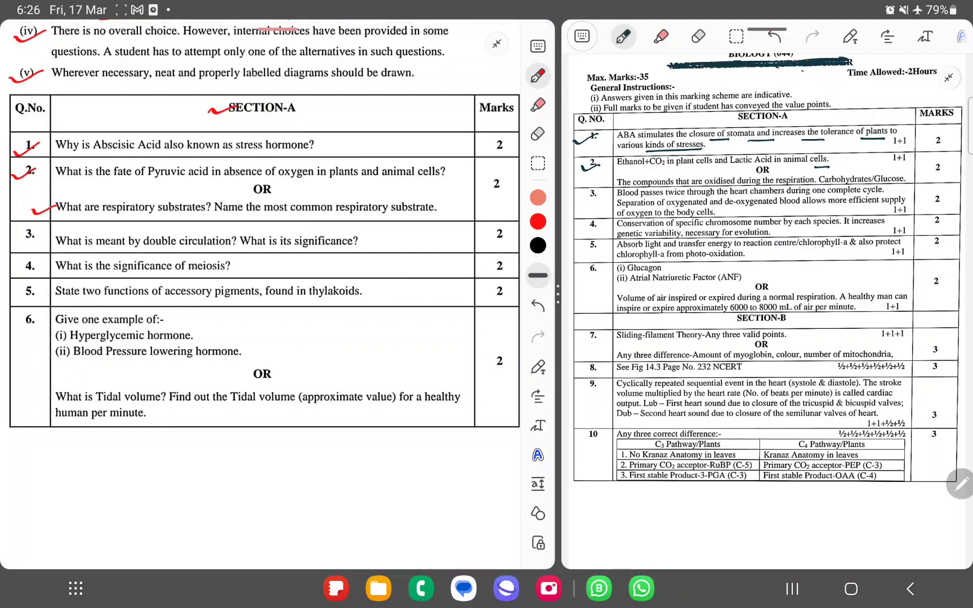
left_click_drag(605, 186, 618, 179)
scroll(262, 266, "down", 1)
left_click_drag(17, 240, 39, 229)
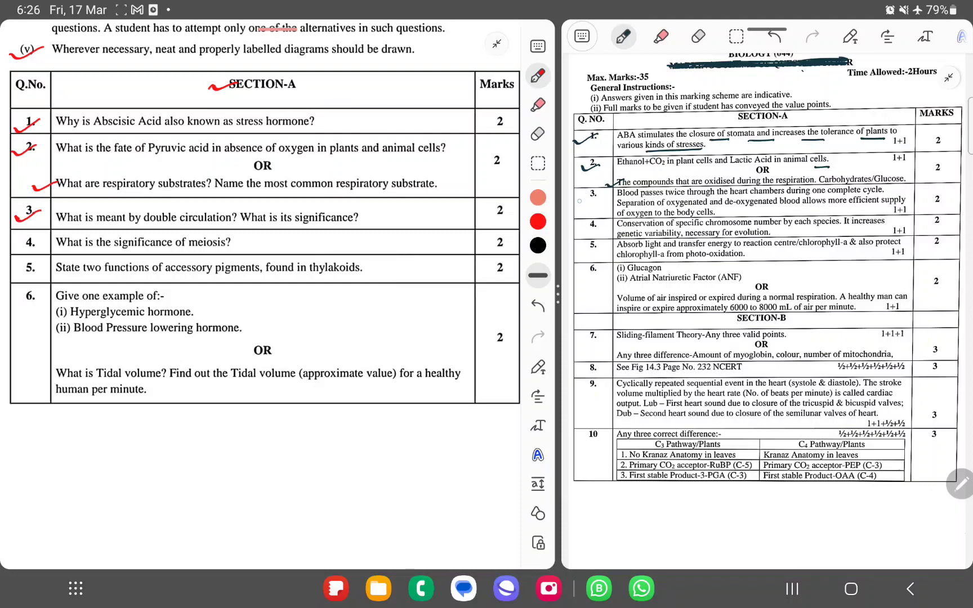
Step: Tick answer 3 and underline 'twice through', 'heart chambers', the oxygenated blood phrase and 'oxygen'
left_click_drag(580, 199, 599, 193)
left_click_drag(679, 198, 707, 197)
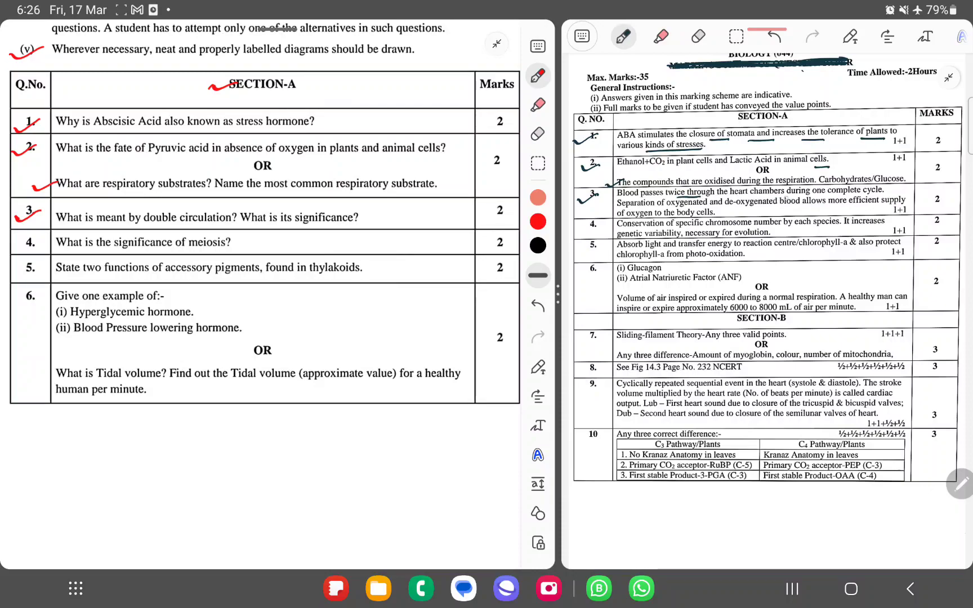
left_click_drag(782, 196, 798, 197)
left_click_drag(659, 210, 906, 208)
left_click_drag(636, 218, 719, 219)
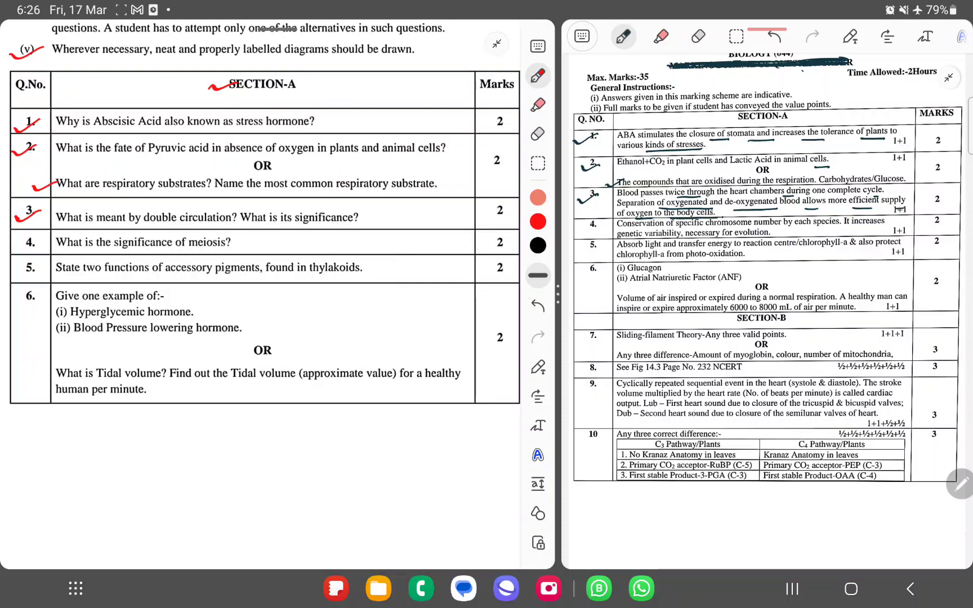
Step: Tick questions 4 and 5 with their answers, underlining 'energy' in answer 5
left_click_drag(16, 243, 36, 240)
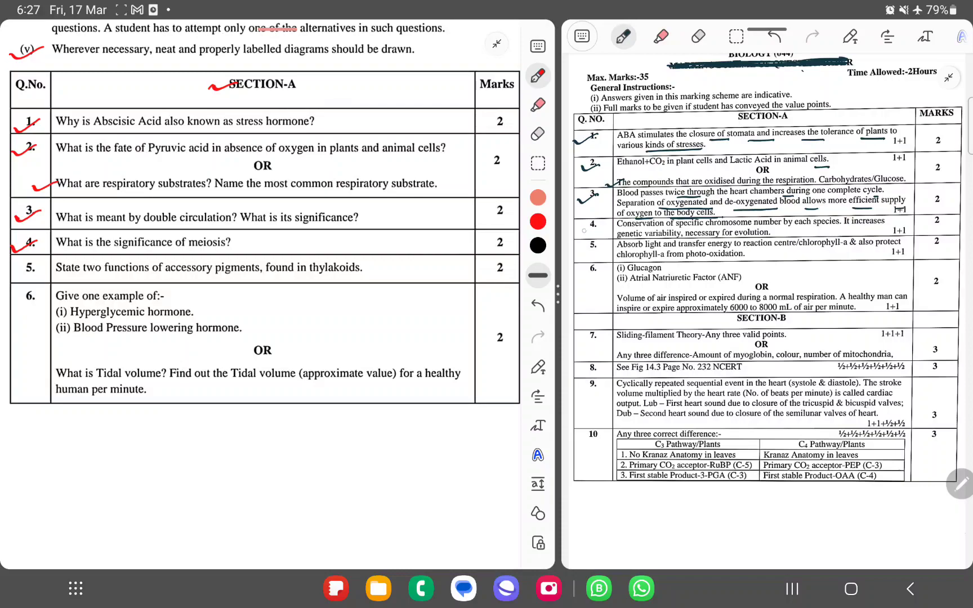
left_click_drag(583, 226, 602, 222)
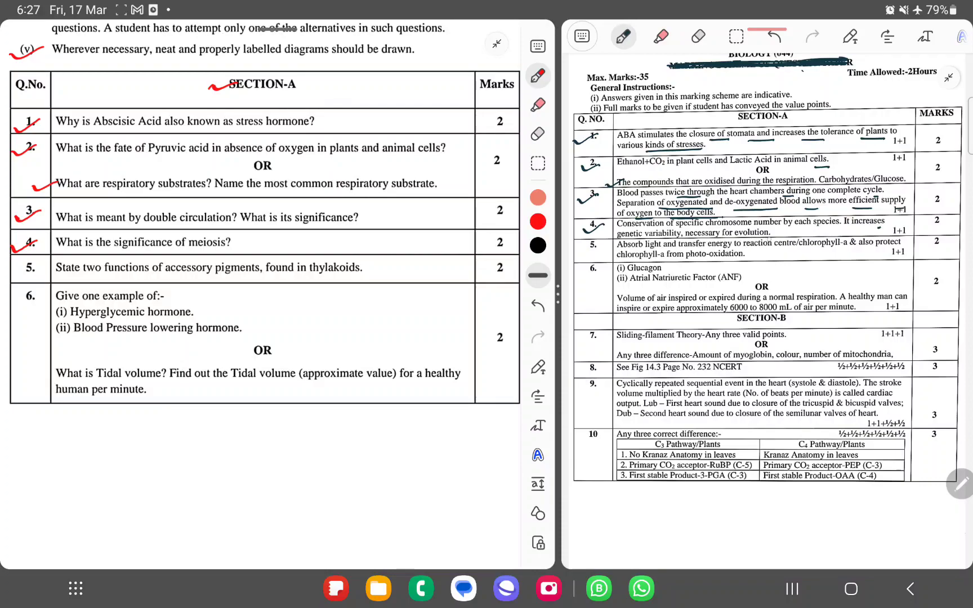
left_click_drag(10, 266, 35, 261)
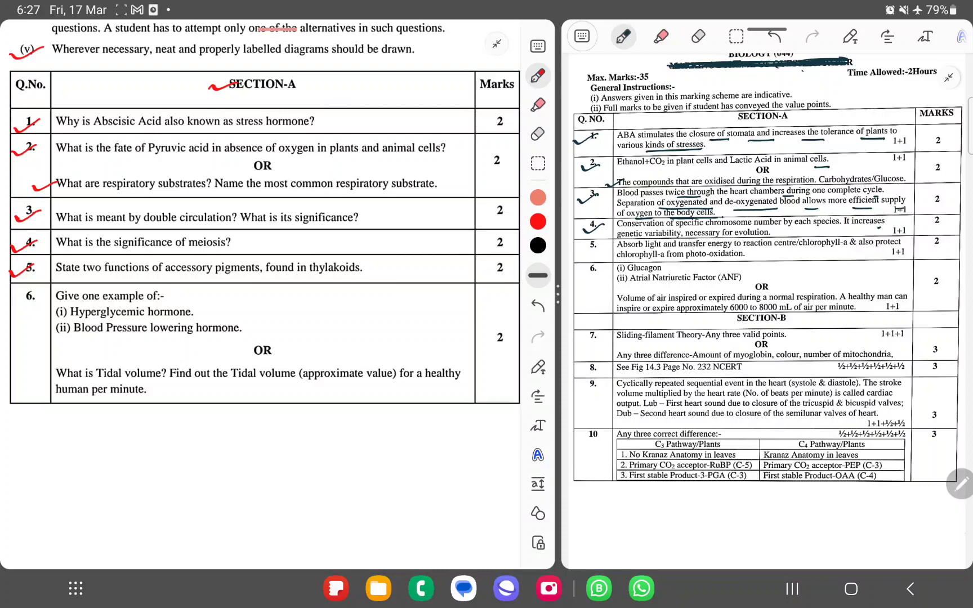
left_click_drag(583, 248, 602, 241)
left_click_drag(720, 251, 893, 250)
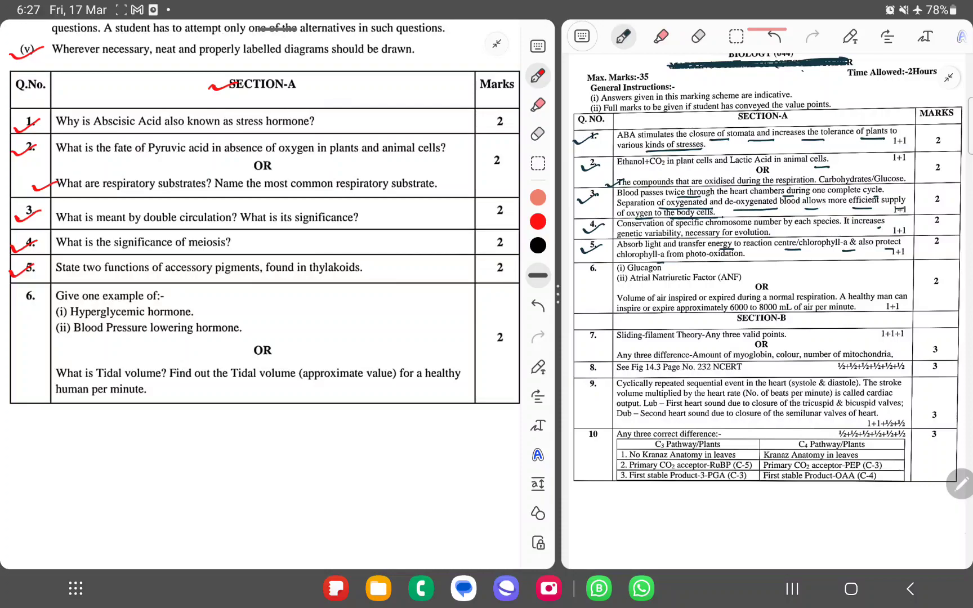
left_click_drag(17, 301, 39, 295)
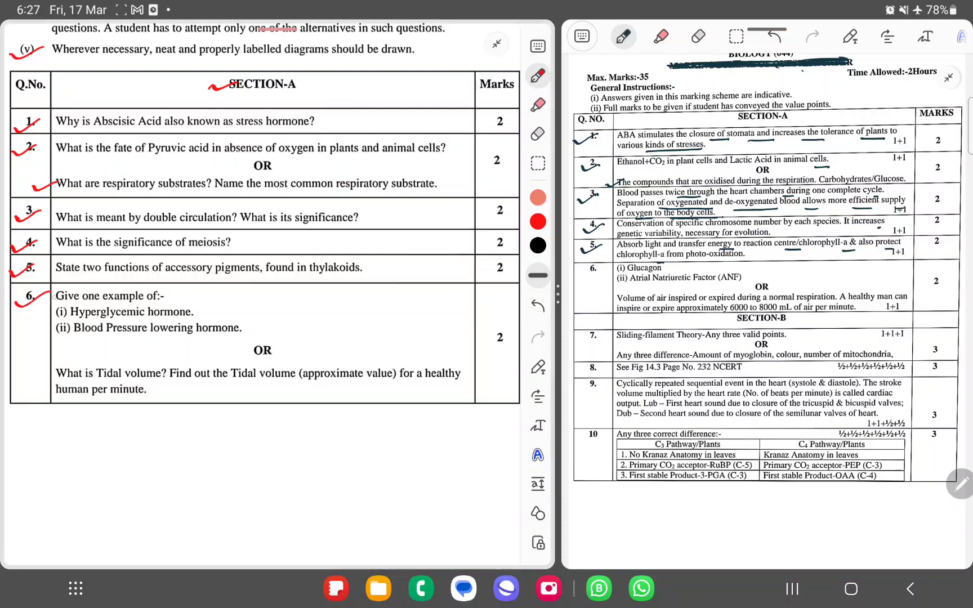
scroll(761, 266, "down", 3)
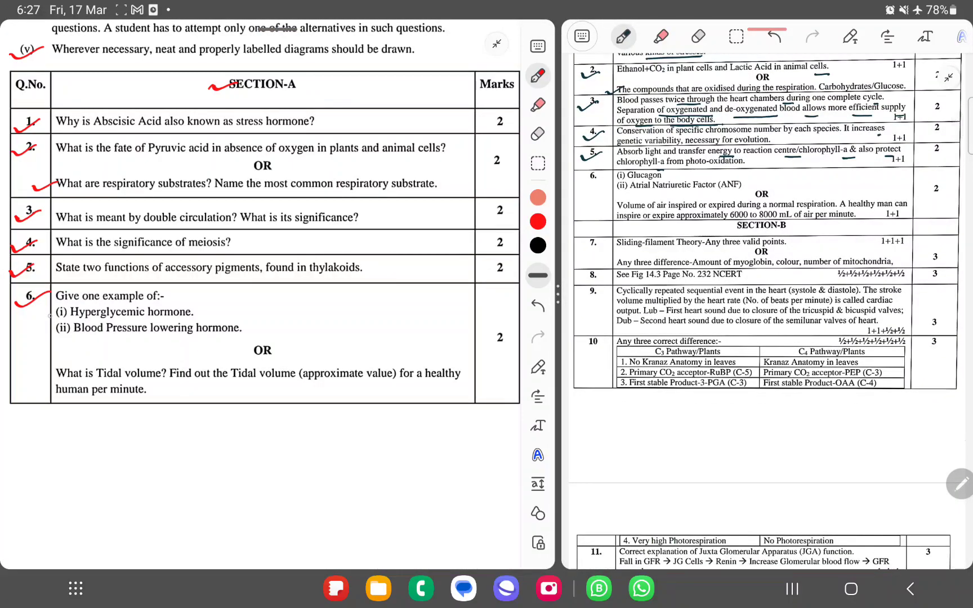
Step: Tick parts (i) and (ii) of question 6 against the Glucagon and Atrial Natriuretic Factor answers
left_click_drag(55, 314, 70, 308)
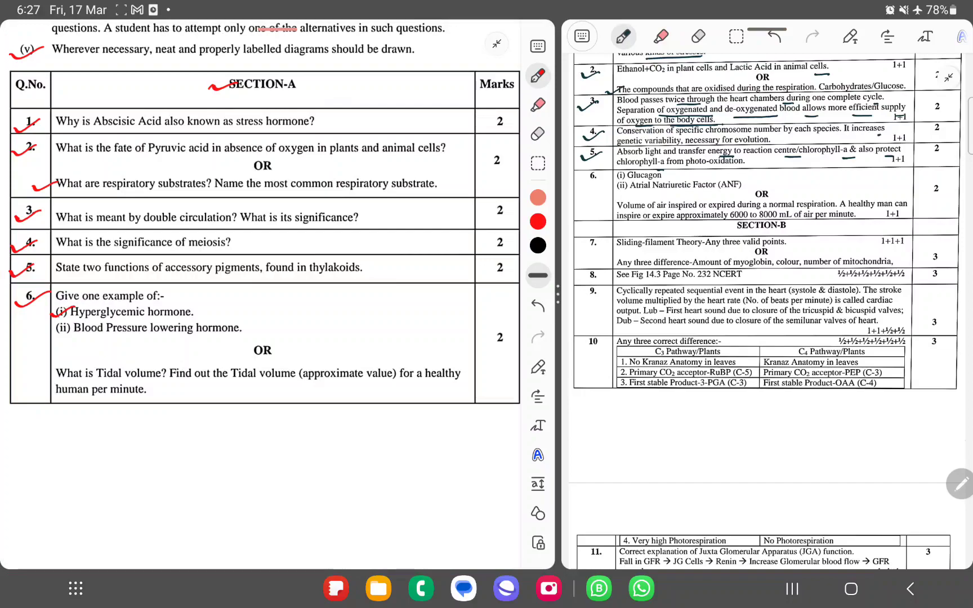
left_click_drag(611, 181, 625, 173)
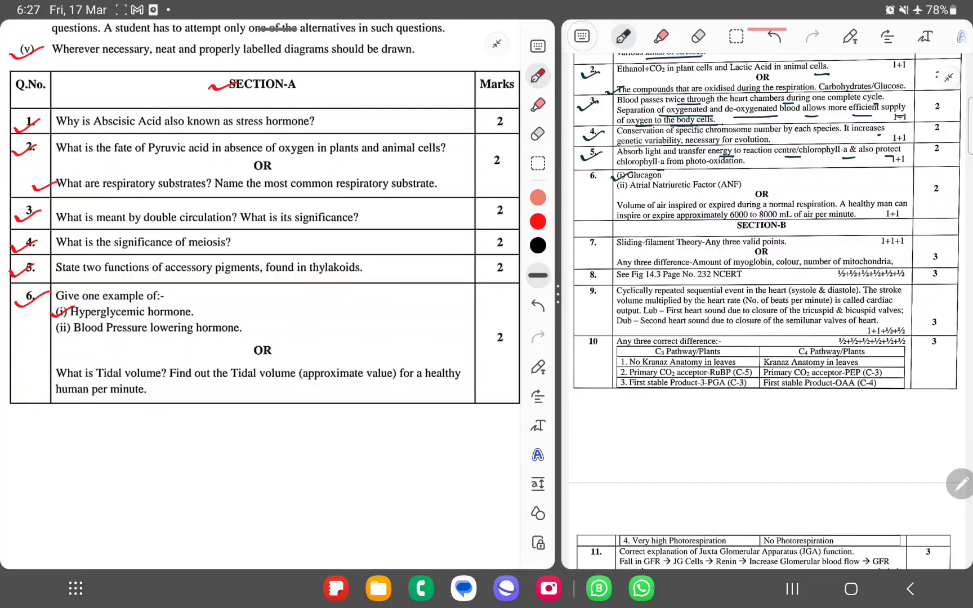
left_click_drag(45, 331, 59, 324)
left_click_drag(610, 195, 620, 187)
scroll(262, 266, "down", 2)
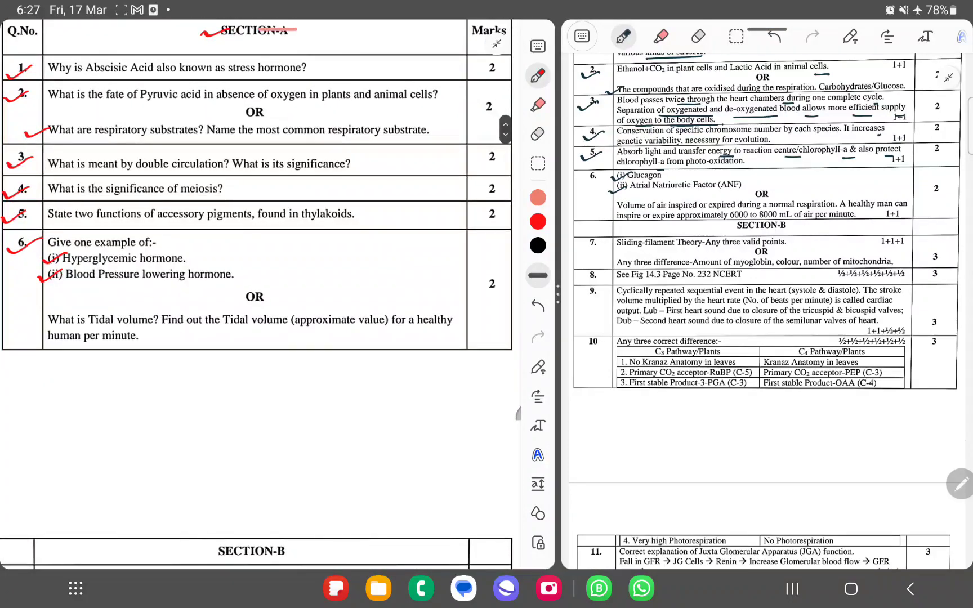
left_click_drag(31, 323, 59, 311)
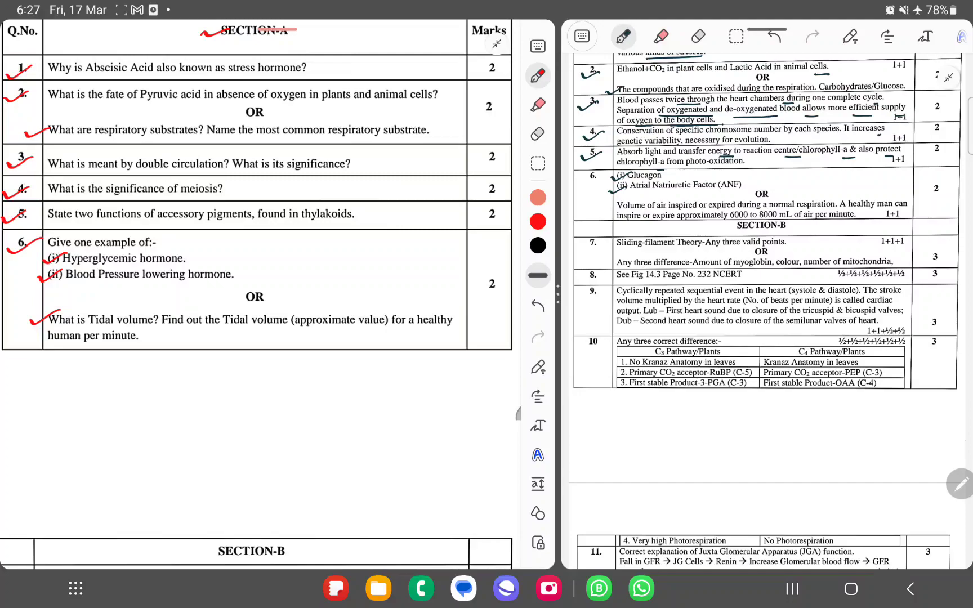
Step: Tick the tidal volume answer and underline 'a normal respiration' and the 6000 to 8000 mL figure
left_click_drag(605, 204, 629, 202)
left_click_drag(810, 210, 875, 210)
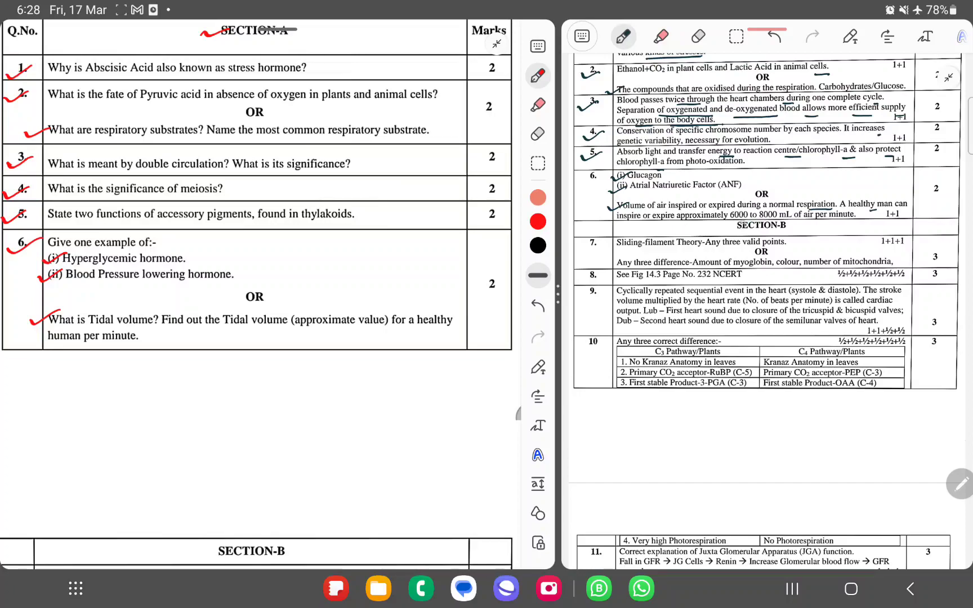
left_click_drag(730, 222, 774, 220)
scroll(258, 304, "down", 6)
scroll(259, 304, "down", 3)
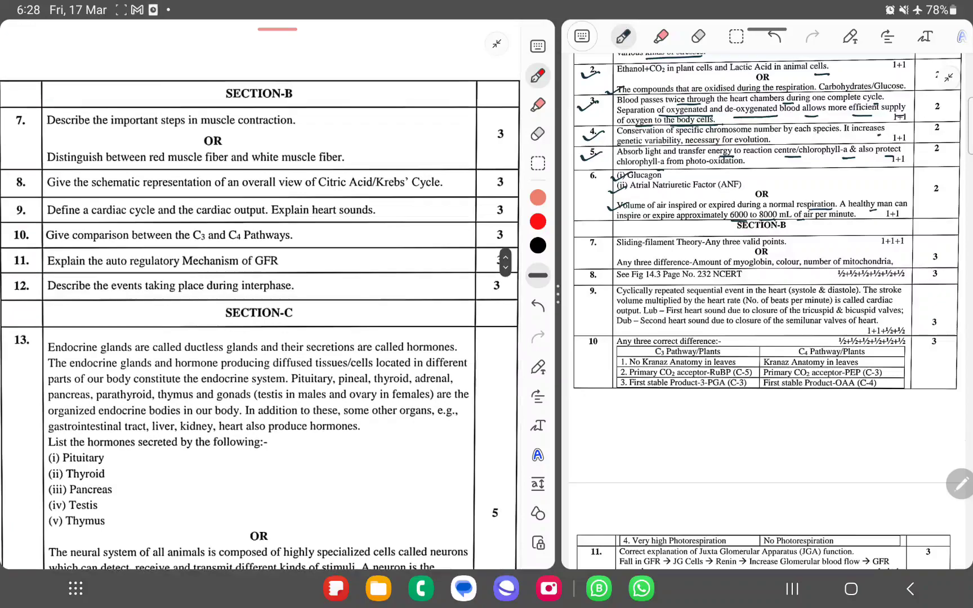
scroll(760, 304, "down", 2)
scroll(761, 304, "down", 2)
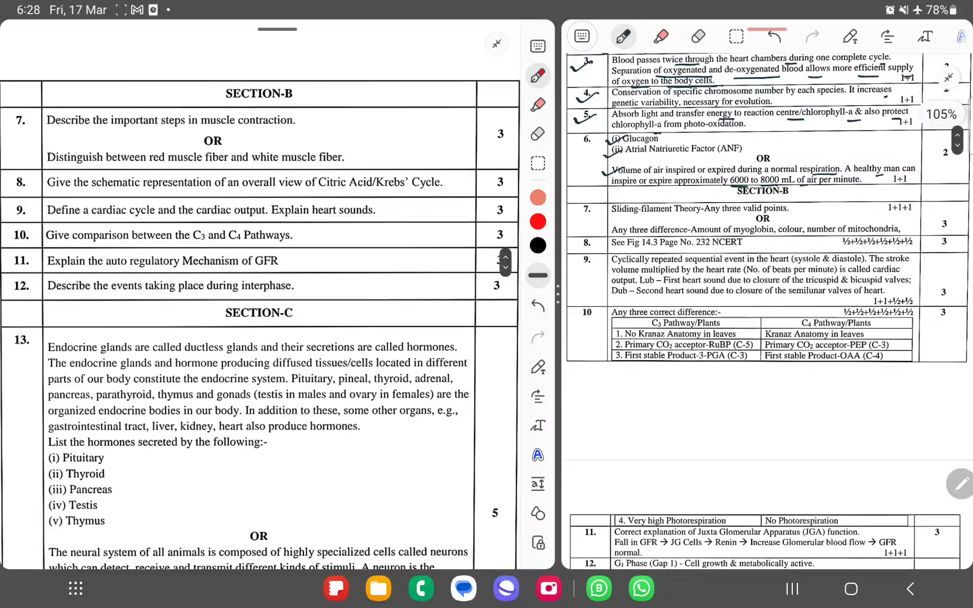
scroll(760, 228, "down", 1)
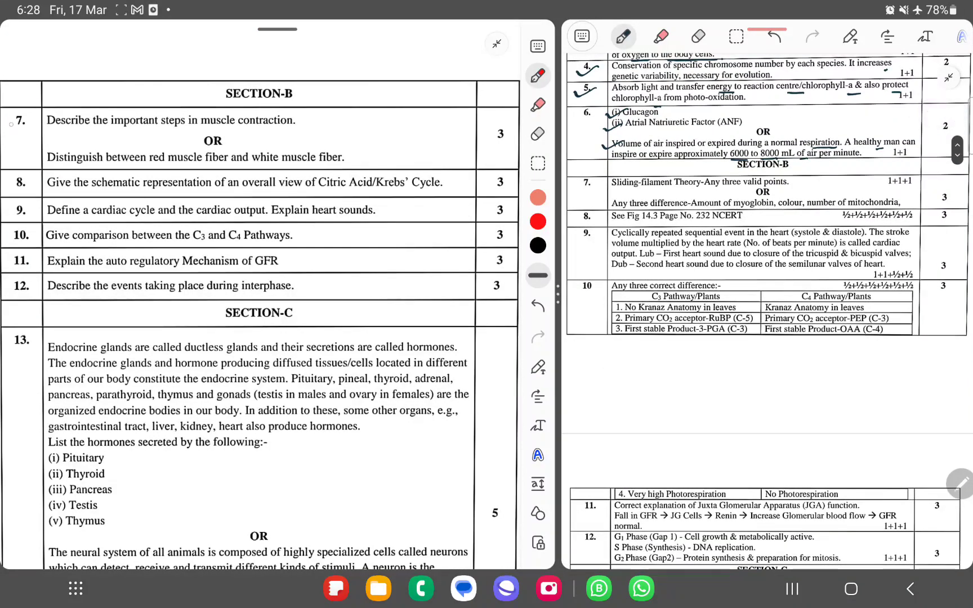
Step: Tick and underline question 7 and the Sliding-filament Theory answer, then the red versus white muscle fiber alternative
mouse_move(13, 128)
left_mouse_down()
mouse_move(38, 117)
mouse_move(282, 127)
left_mouse_up()
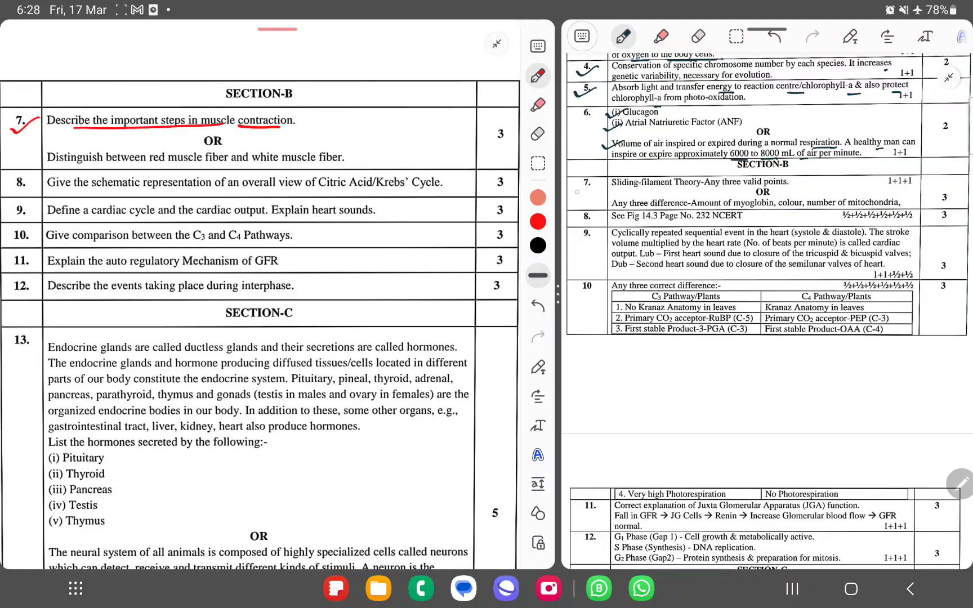
left_click_drag(571, 186, 781, 188)
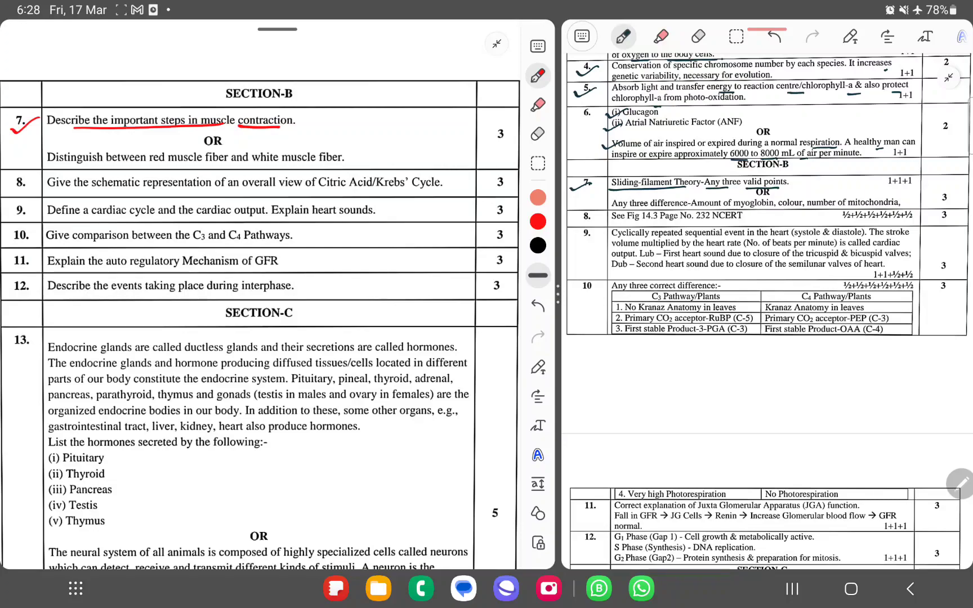
left_click_drag(27, 165, 47, 157)
left_click_drag(164, 168, 334, 170)
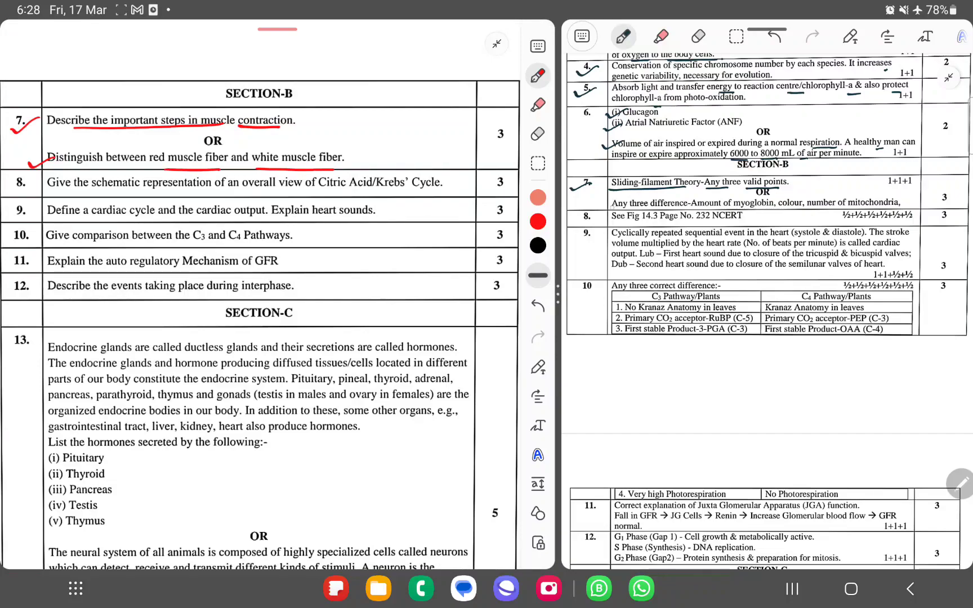
Step: Tick the 'Any three difference' answer, underlining 'myoglobin' and its half-mark breakdown
left_click_drag(606, 209, 615, 202)
left_click_drag(746, 212, 777, 212)
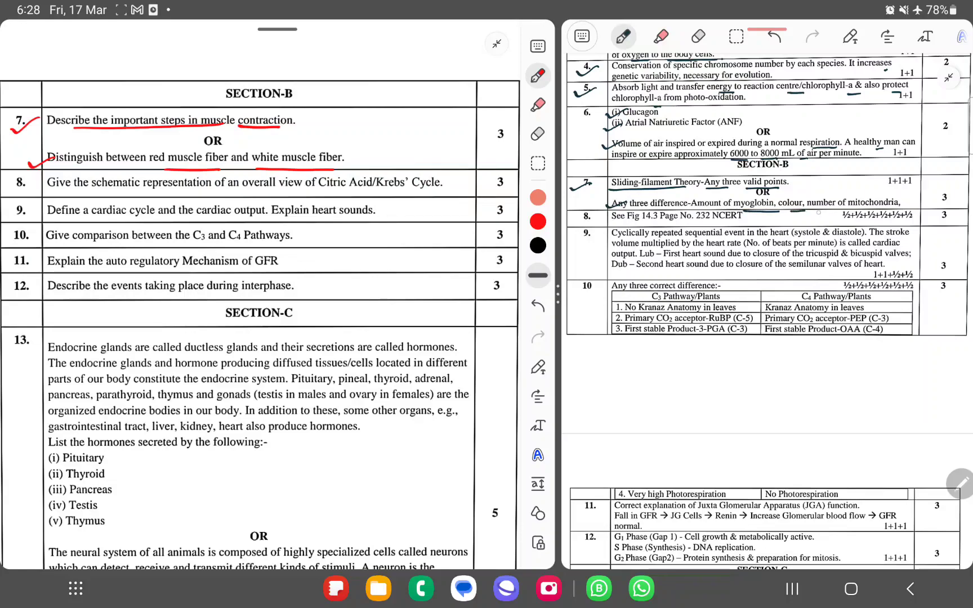
left_click_drag(817, 212, 899, 210)
Step: Tick Q8 underlining 'Citric Acid/Krebs' Cycle' and 'Fig 14.3 Page No. 232', then tick Q9 underlining 'sounds'
left_click_drag(11, 185, 28, 178)
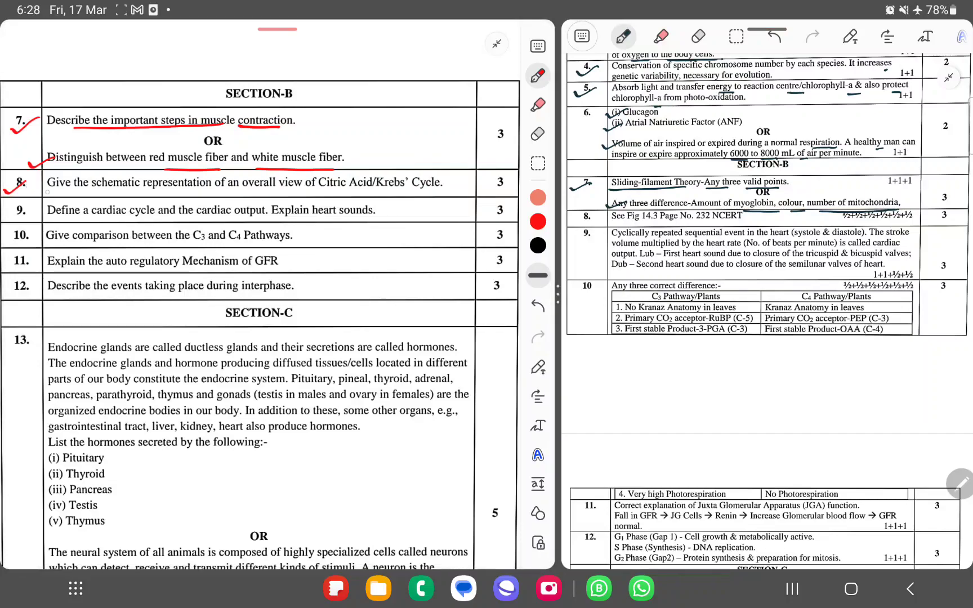
left_click_drag(269, 195, 442, 191)
left_click_drag(643, 224, 750, 224)
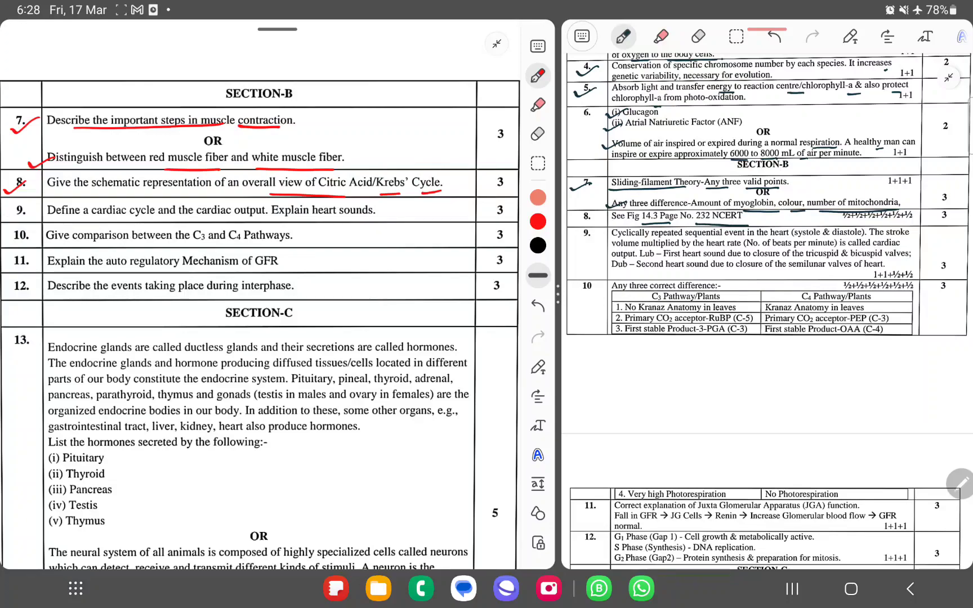
left_click_drag(13, 213, 28, 206)
left_click_drag(362, 217, 375, 217)
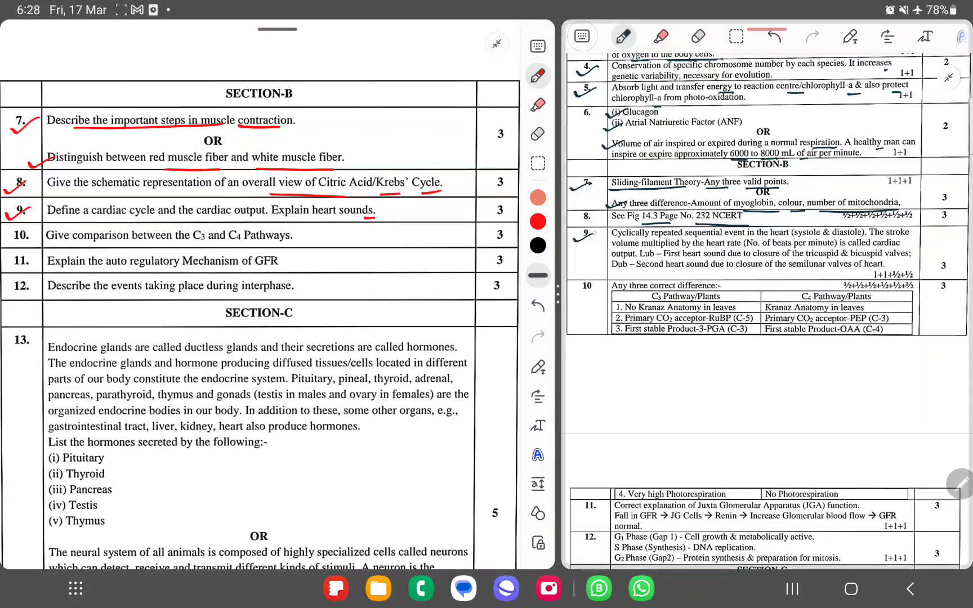
Step: Tick answer 9 and underline 'repeated', its key words and 'bicuspid'
left_click_drag(577, 238, 591, 231)
left_click_drag(668, 238, 893, 238)
left_click_drag(627, 251, 643, 252)
left_click_drag(640, 249, 731, 251)
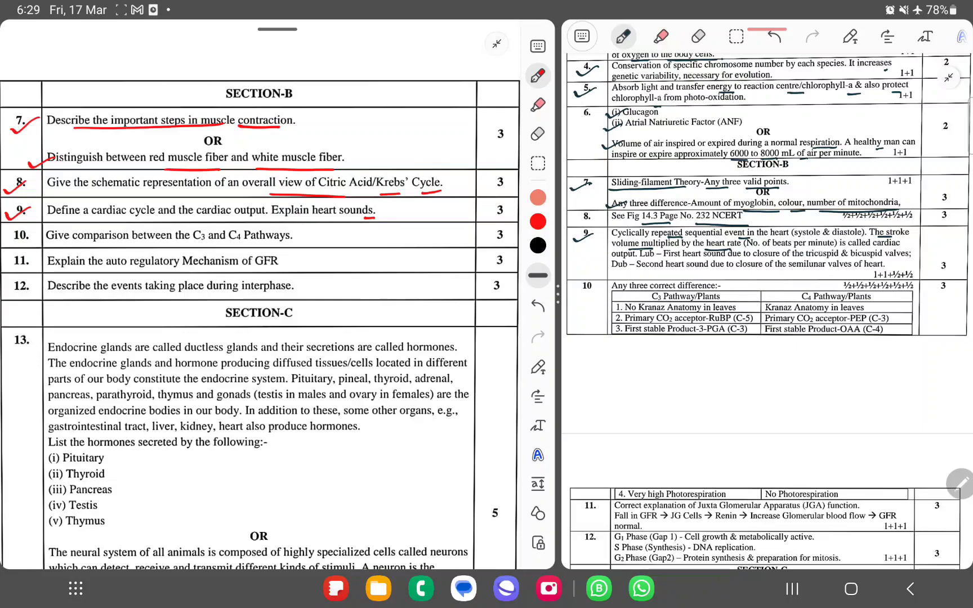
left_click_drag(841, 253, 895, 249)
Step: Underline the 'Dub – Second heart sound' line and its marks, then tick question 10
left_click_drag(628, 261, 910, 261)
left_click_drag(608, 271, 769, 272)
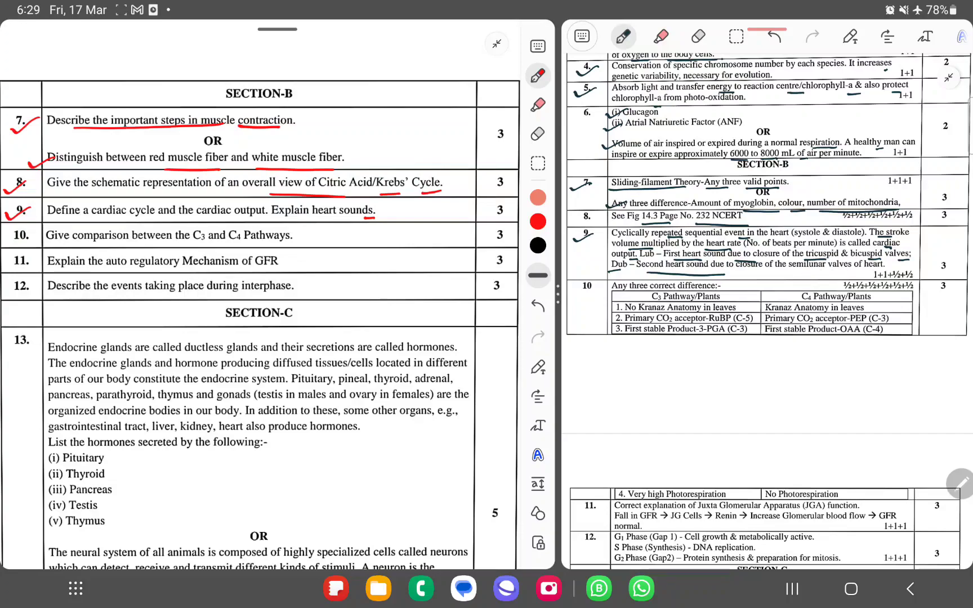
left_click_drag(872, 271, 888, 270)
left_click_drag(11, 237, 31, 233)
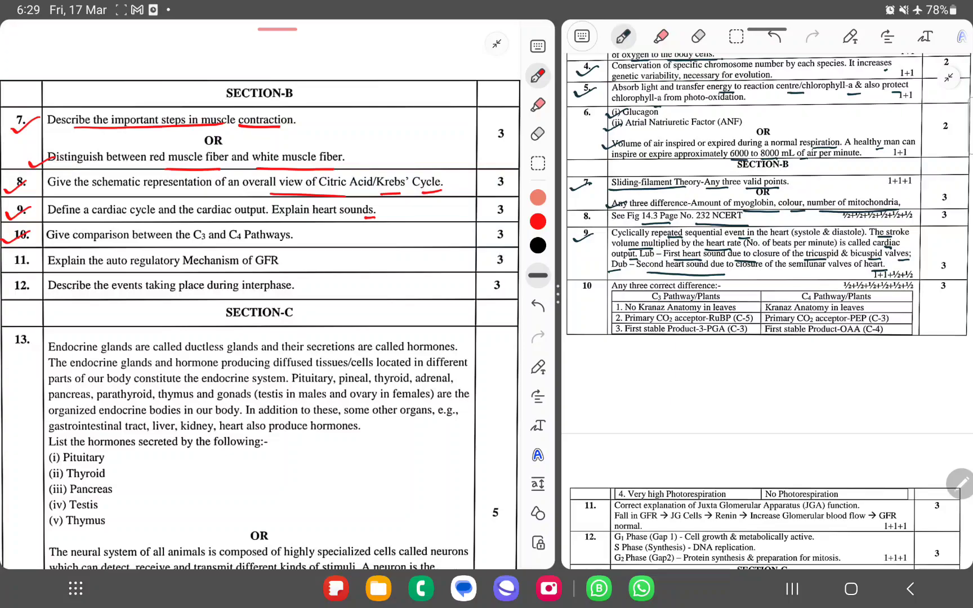
scroll(767, 304, "down", 5)
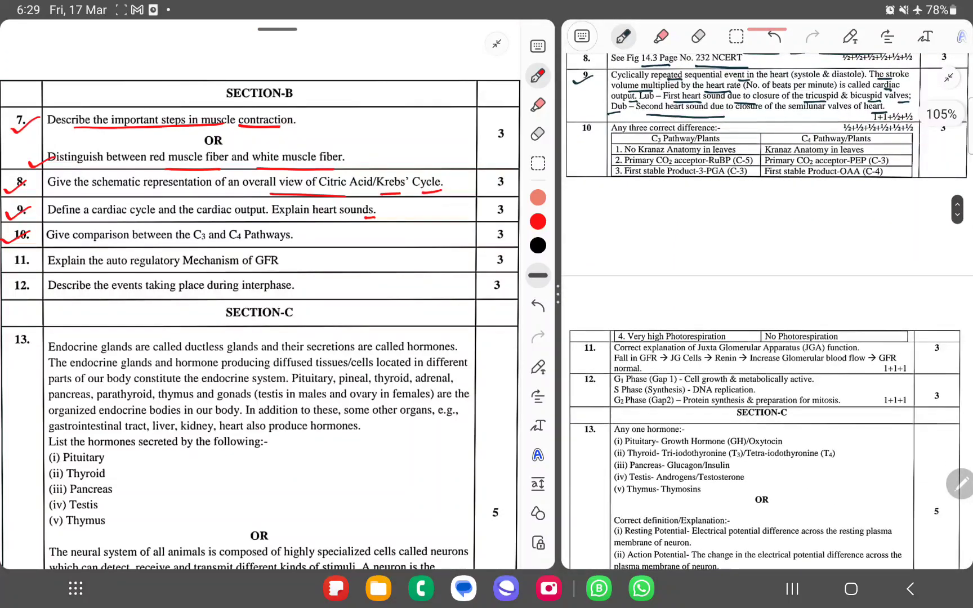
Step: Tick answer 10 and each C3/C4 row: Kranz anatomy, RuBP/PEP acceptor, 3-PGA/OAA product, photorespiration
left_click_drag(584, 129, 656, 136)
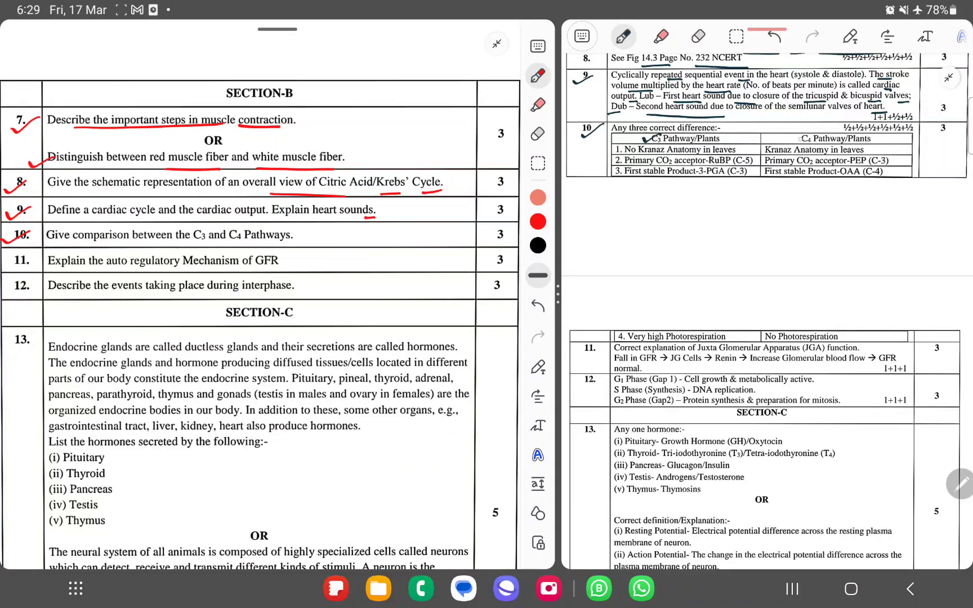
left_click_drag(800, 140, 819, 133)
left_click_drag(609, 159, 620, 147)
left_click_drag(755, 157, 776, 146)
left_click_drag(605, 165, 617, 157)
left_click_drag(760, 168, 773, 160)
left_click_drag(603, 176, 616, 169)
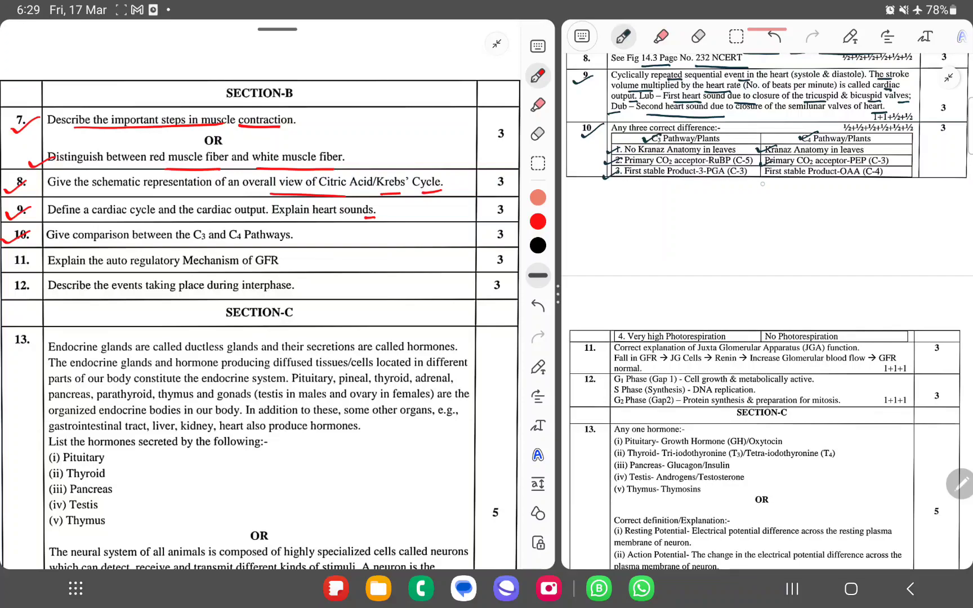
left_click_drag(764, 185, 791, 172)
scroll(761, 304, "down", 3)
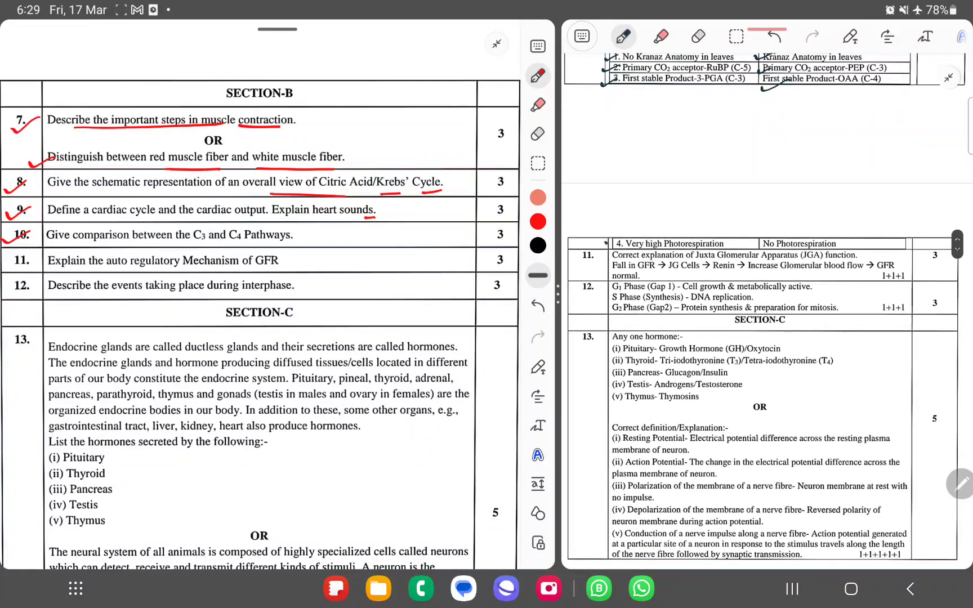
left_click_drag(607, 245, 625, 237)
left_click_drag(752, 244, 776, 237)
Step: Tick answer 11 and mark its Renin, blood flow, Fall in GFR and JG Cells steps
left_click_drag(583, 259, 601, 251)
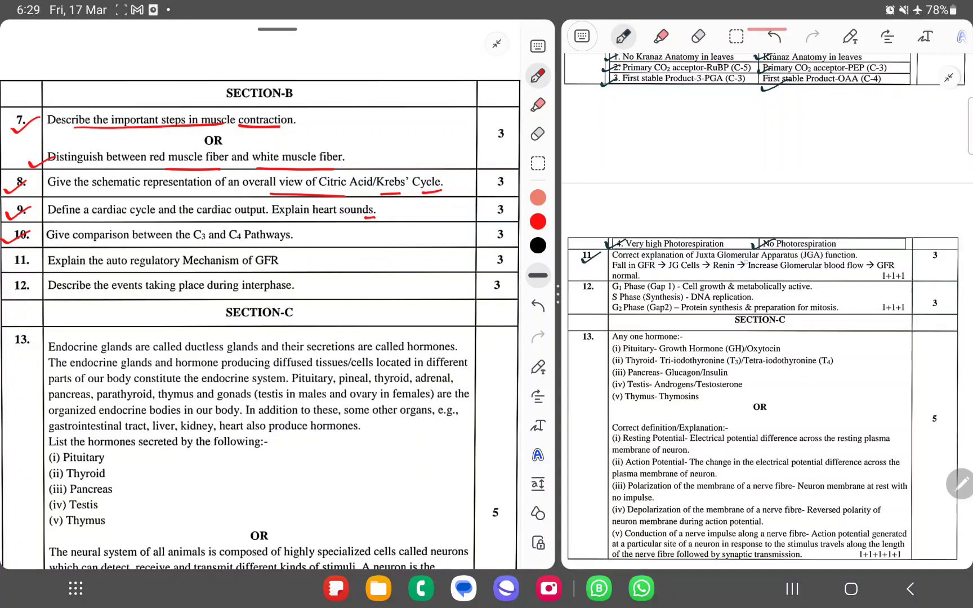
left_click_drag(738, 263, 854, 260)
left_click_drag(601, 270, 607, 266)
left_click_drag(681, 275, 686, 270)
Step: Tick question 11 on the paper and underline the GFR regulation steps in answer 11
left_click_drag(10, 261, 29, 256)
left_click_drag(643, 273, 842, 273)
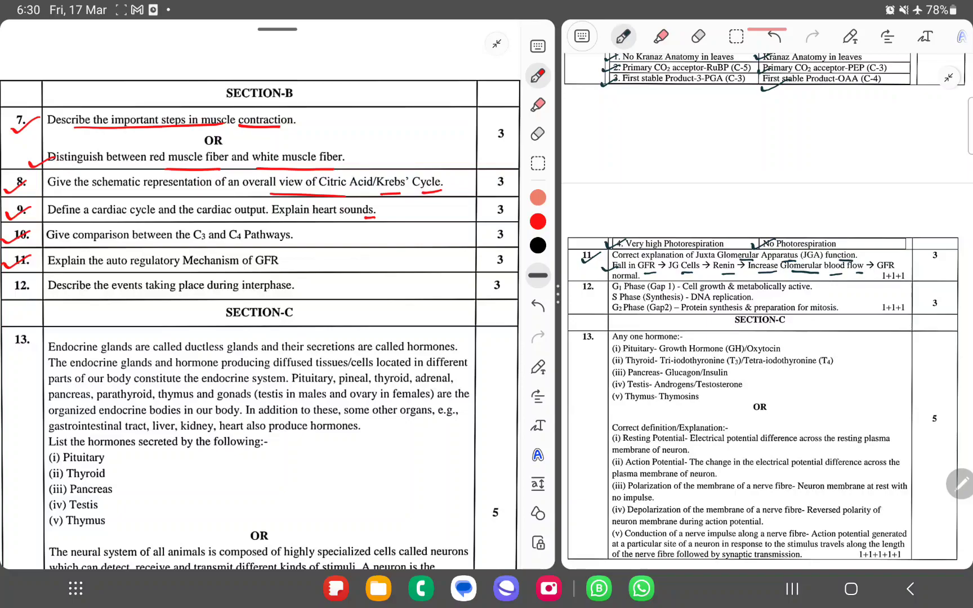
scroll(259, 304, "down", 4)
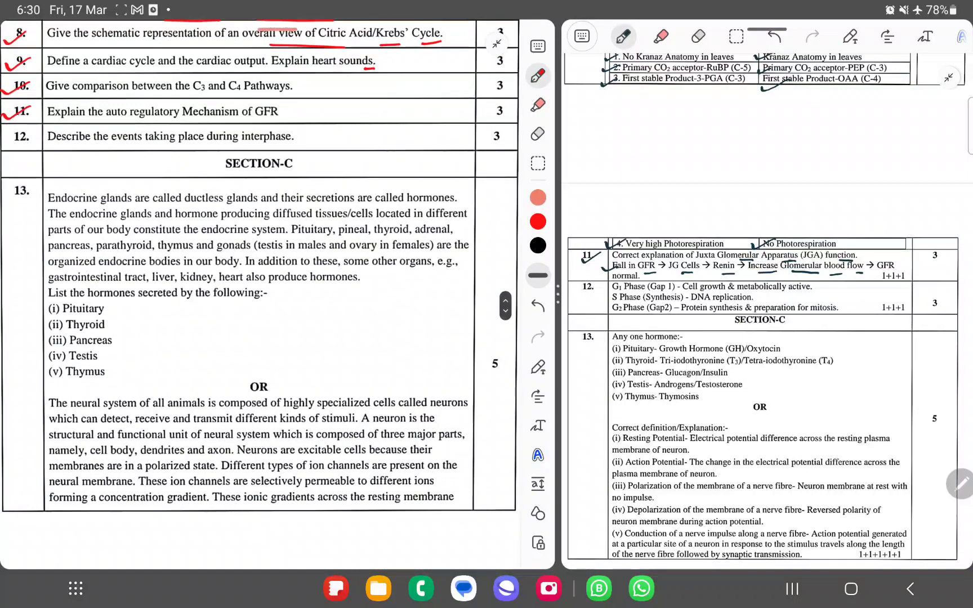
scroll(761, 304, "down", 5)
scroll(761, 228, "up", 1)
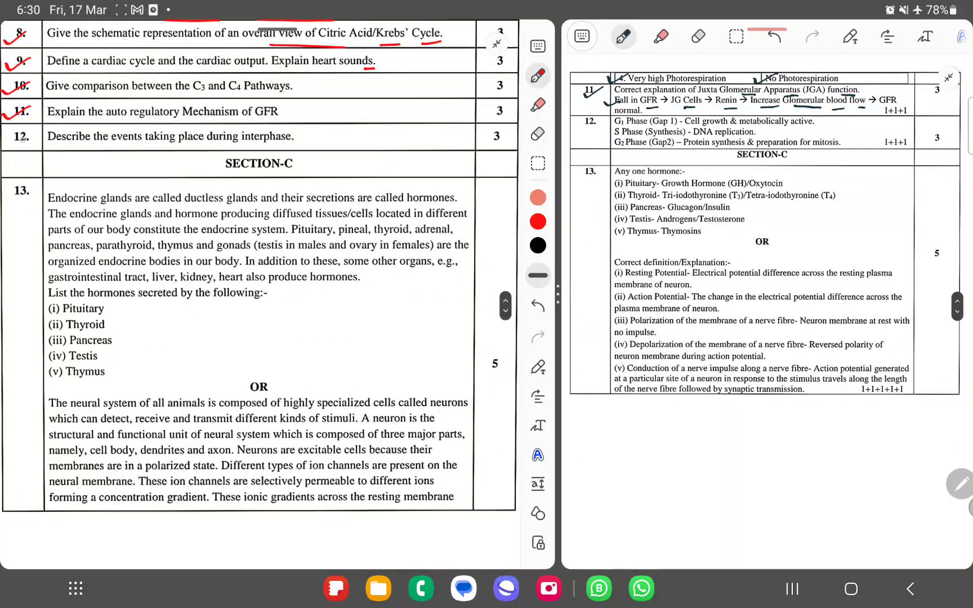
Step: Tick question 12 underlining its key phrase, and tick answer 12 underlining 'cell growth'
left_click_drag(6, 137, 29, 130)
left_click_drag(114, 145, 293, 143)
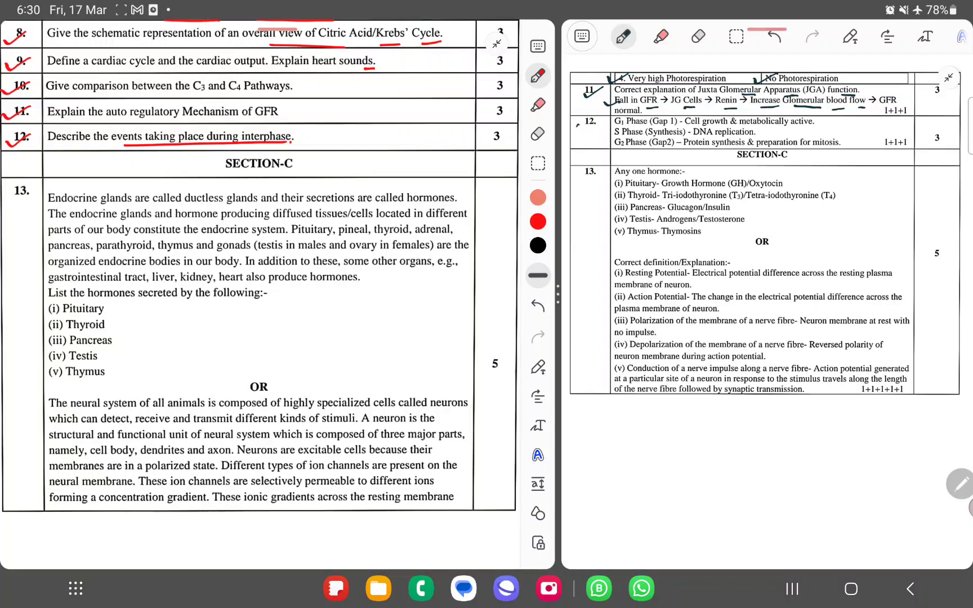
left_click_drag(580, 128, 601, 121)
left_click_drag(688, 128, 815, 128)
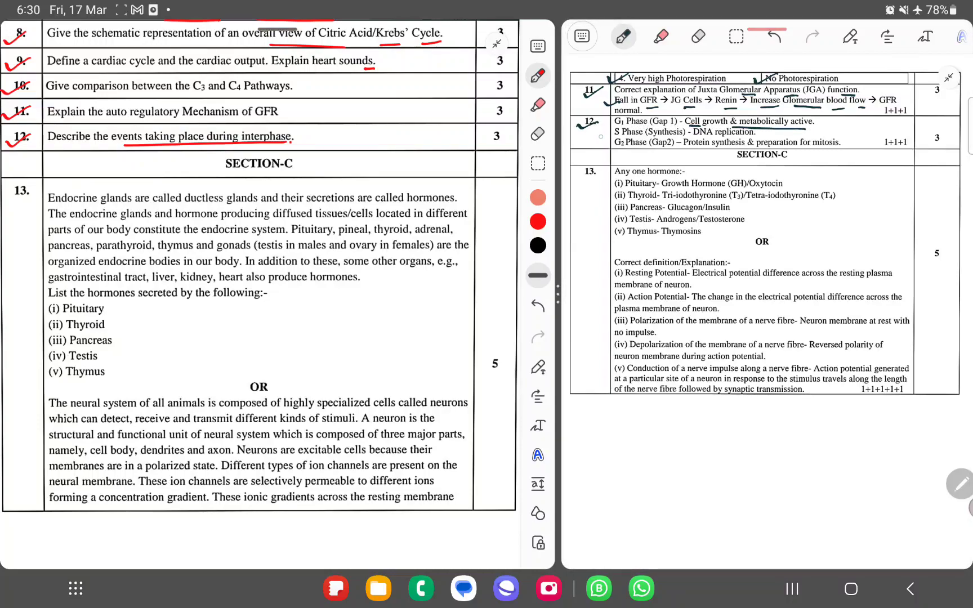
Step: Underline DNA replication in the S Phase line and synthesis and preparation for mitosis in G2
left_click_drag(598, 137, 613, 137)
left_click_drag(677, 138, 760, 138)
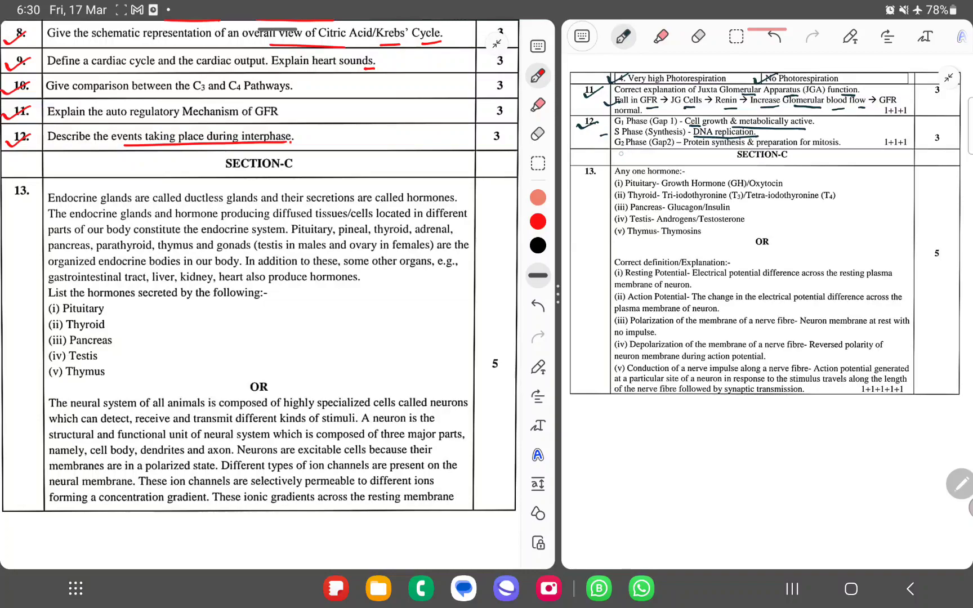
left_click_drag(598, 151, 620, 145)
left_click_drag(752, 150, 838, 150)
Step: Circle the SECTION-C heading, tick Q13, and underline 'ductless glands', 'hormones' and the endocrine glands line
mouse_move(228, 152)
left_mouse_down()
mouse_move(183, 156)
mouse_move(204, 183)
left_mouse_up()
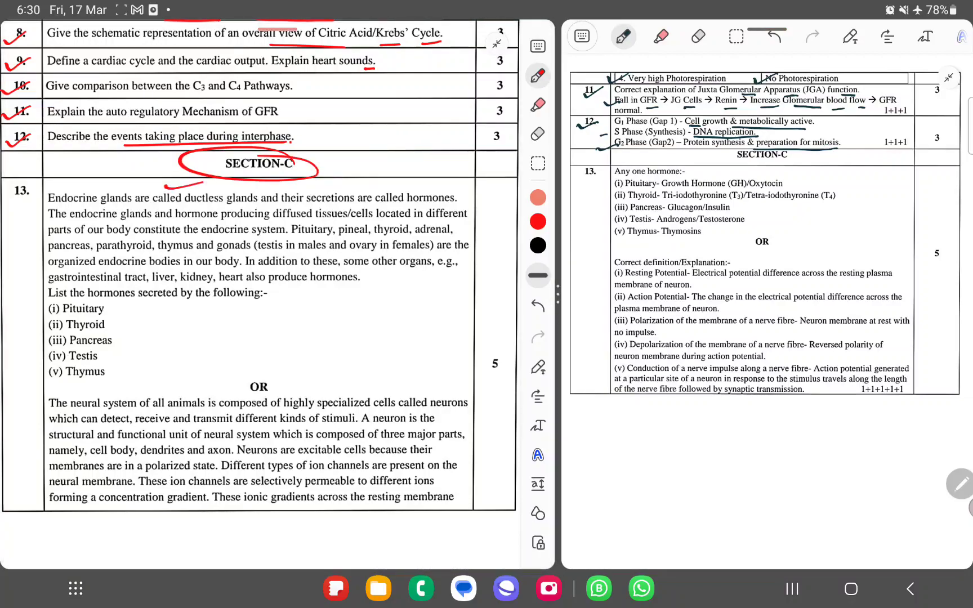
left_click_drag(11, 197, 40, 189)
left_click_drag(134, 204, 206, 204)
left_click_drag(203, 203, 300, 204)
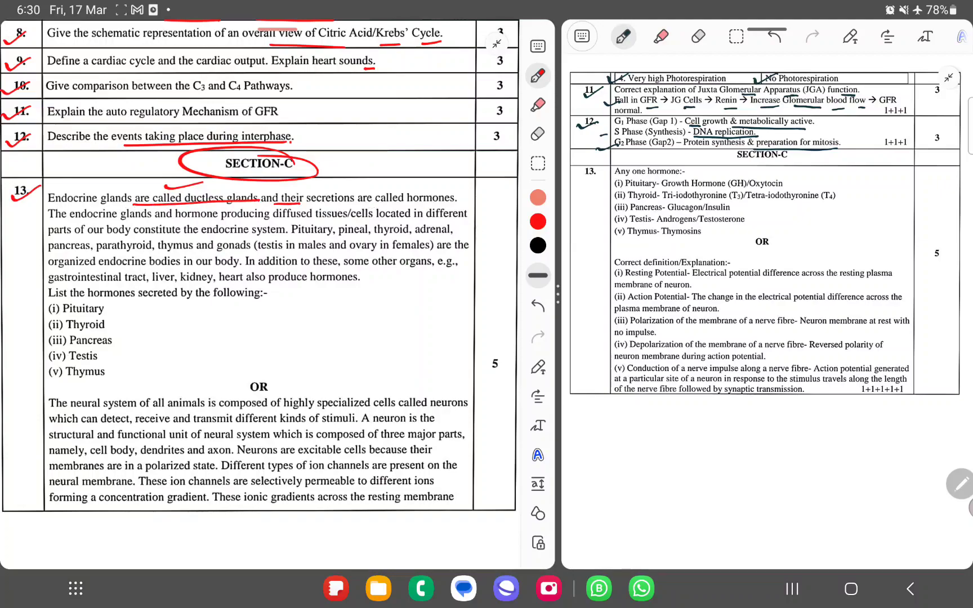
left_click_drag(369, 205, 454, 205)
left_click_drag(49, 221, 248, 223)
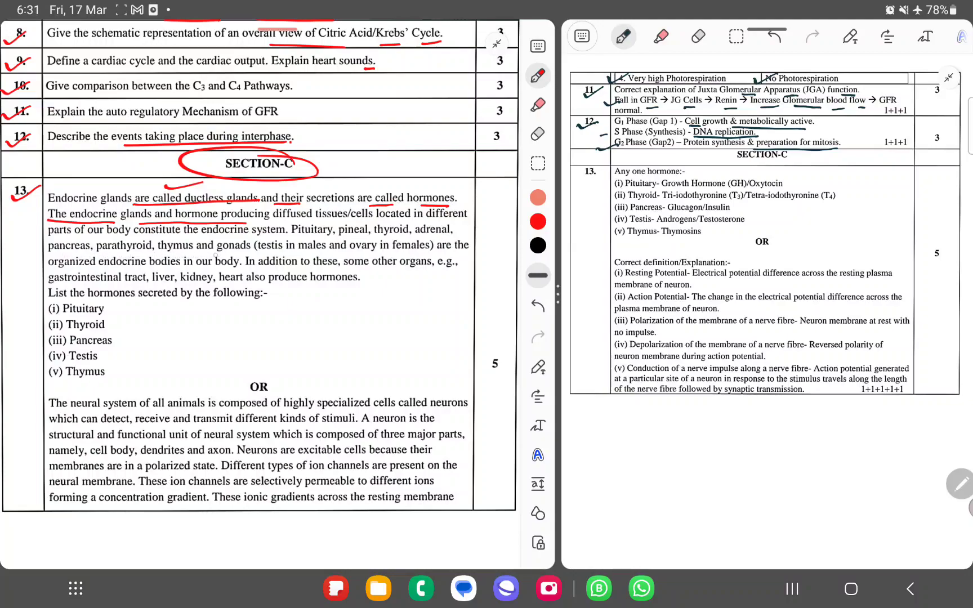
Step: Underline 'are the', 'in our body', 'tract', 'also produce hormones' and 'secreted by the following'
left_click_drag(440, 252, 466, 251)
left_click_drag(177, 270, 230, 270)
left_click_drag(128, 285, 140, 284)
left_click_drag(253, 286, 349, 286)
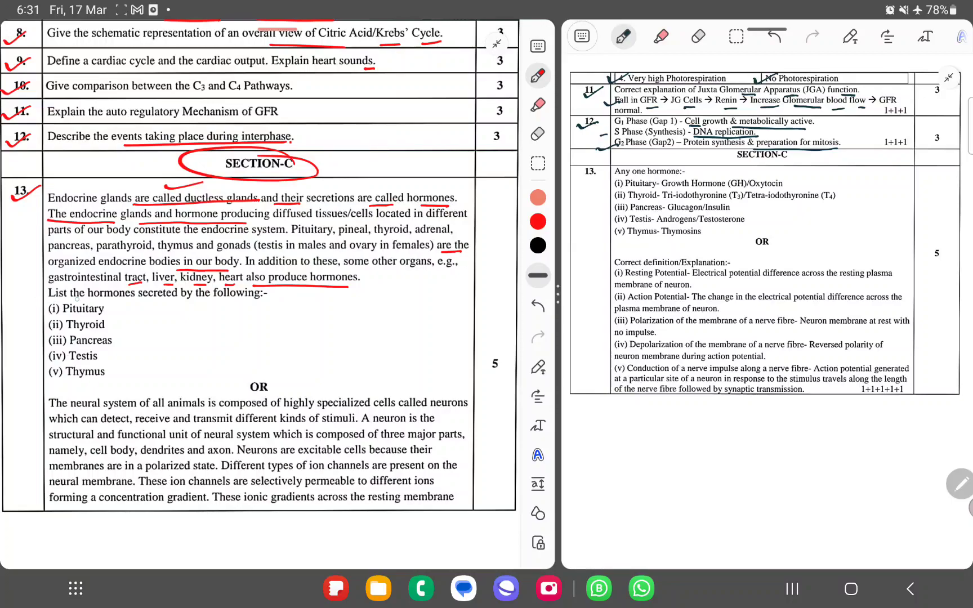
left_click_drag(140, 301, 268, 302)
Step: Tick Pituitary and Thyroid on both documents and underline their hormones GH, Oxytocin, T3 and T4 in the scheme
left_click_drag(37, 310, 53, 306)
left_click_drag(611, 185, 623, 182)
left_click_drag(731, 190, 785, 190)
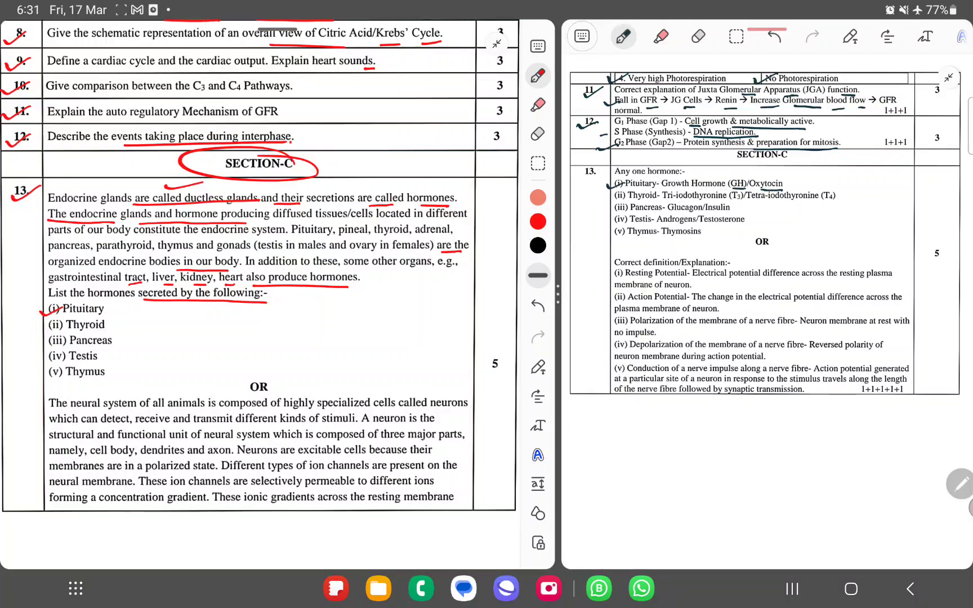
left_click_drag(42, 327, 54, 320)
left_click_drag(612, 197, 622, 194)
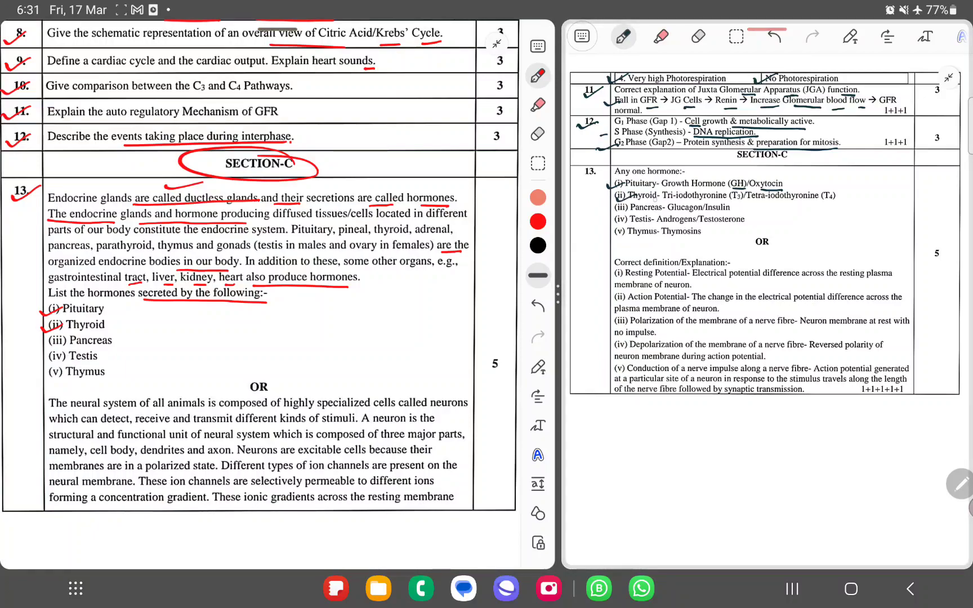
left_click_drag(754, 202, 834, 202)
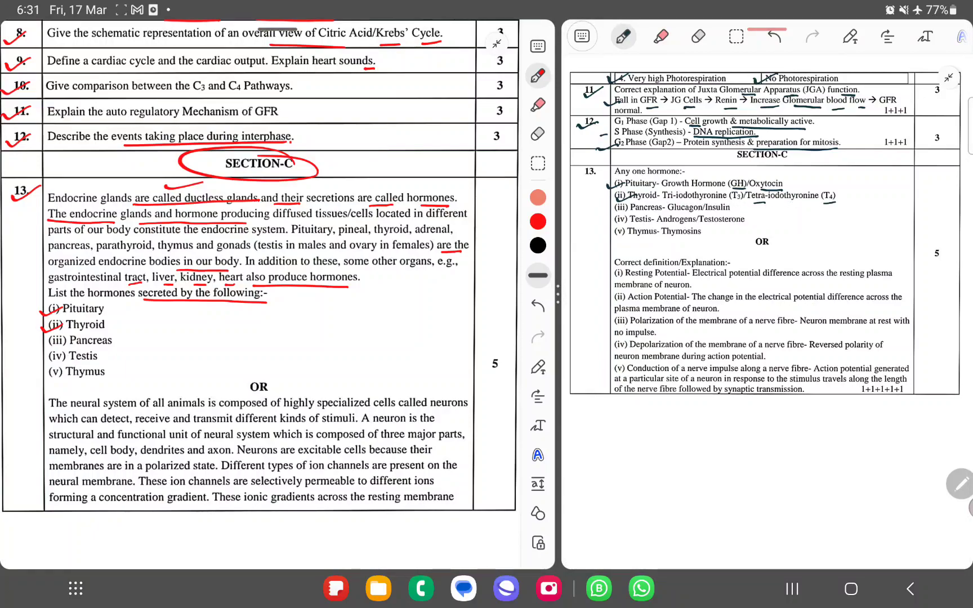
Step: Tick Pancreas, Testis and Thymus on both the question paper and the marking scheme
left_click_drag(43, 343, 55, 334)
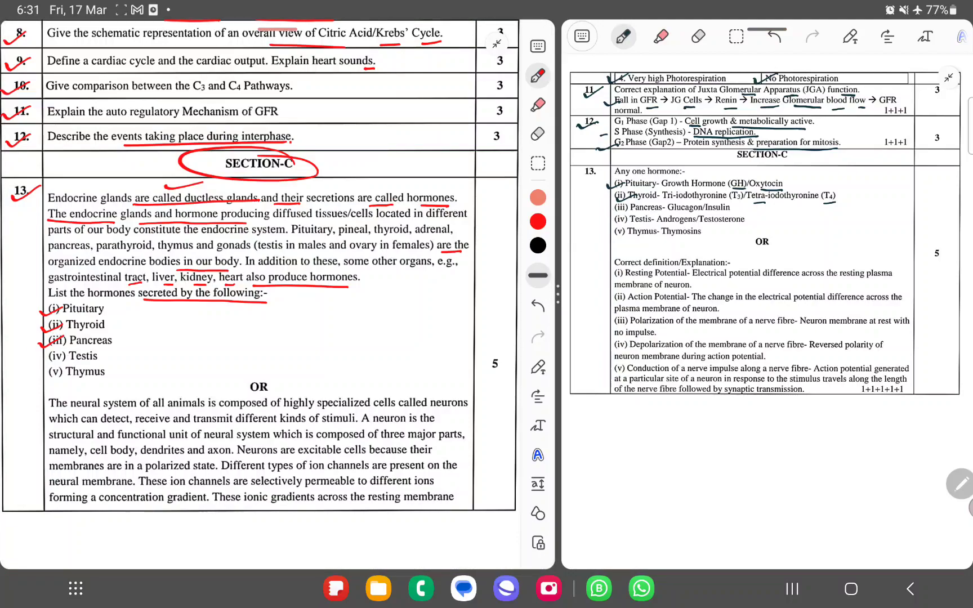
left_click_drag(614, 211, 628, 204)
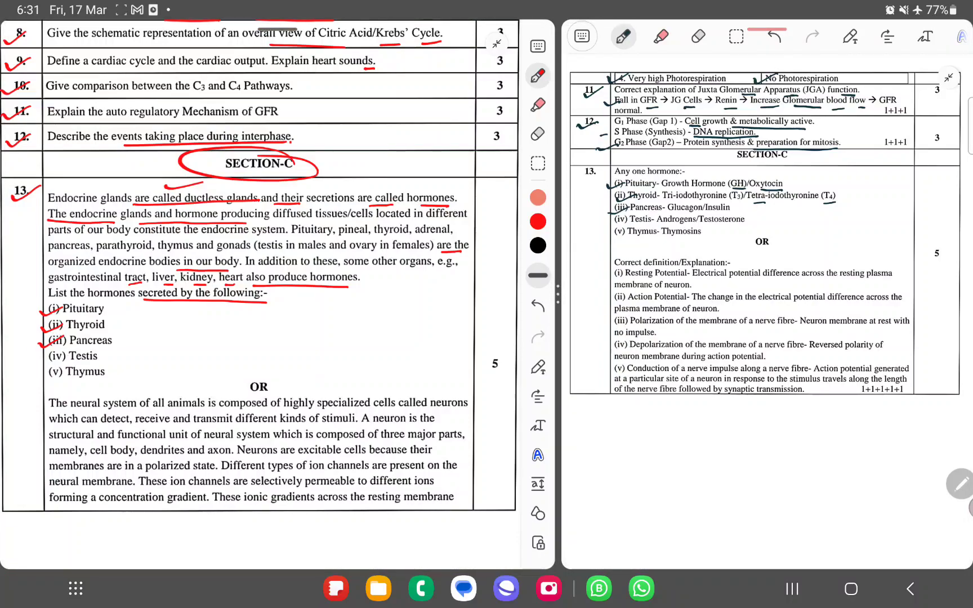
left_click_drag(41, 359, 56, 350)
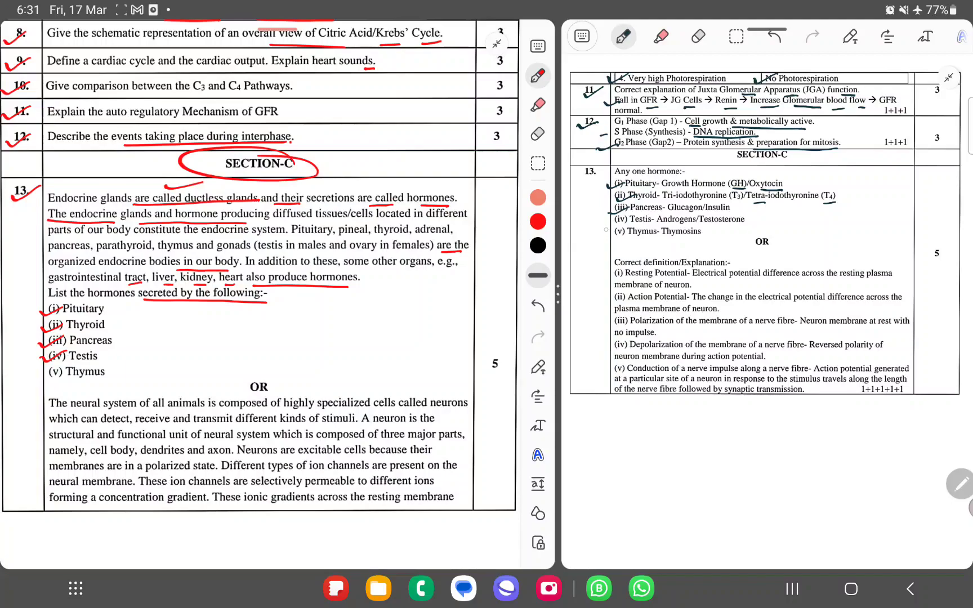
left_click_drag(615, 223, 628, 216)
left_click_drag(39, 375, 57, 365)
left_click_drag(607, 236, 628, 228)
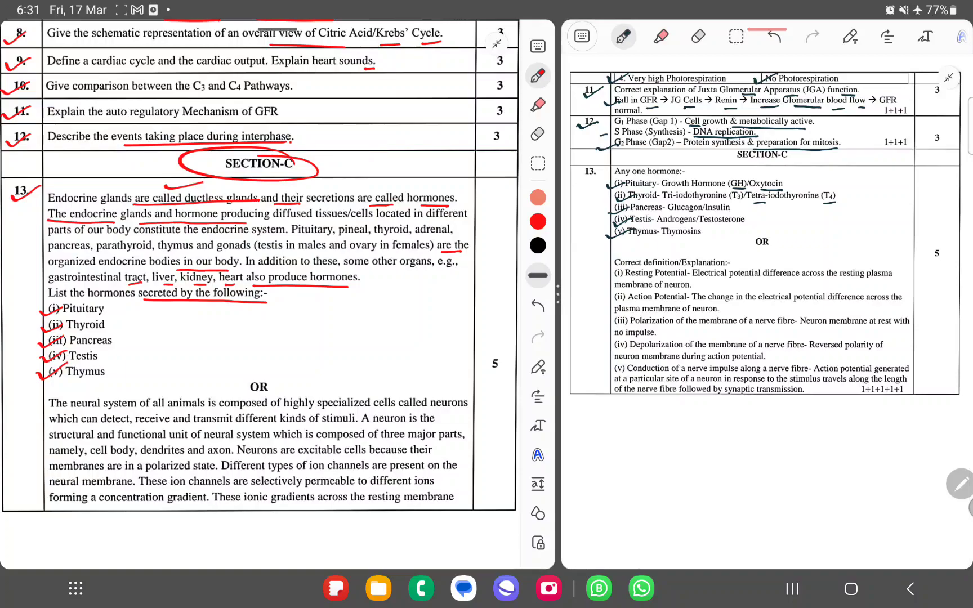
scroll(259, 304, "down", 5)
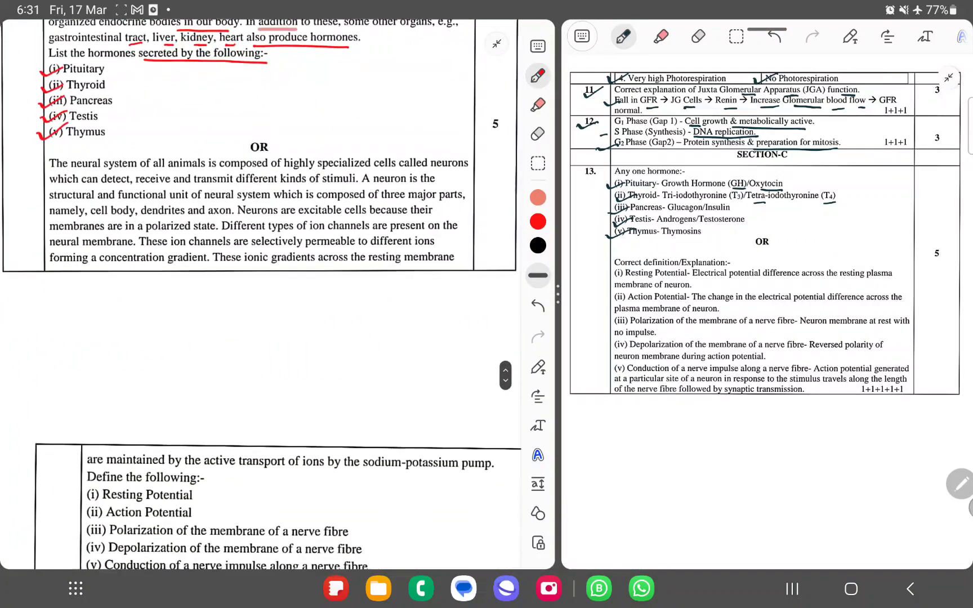
scroll(259, 305, "down", 2)
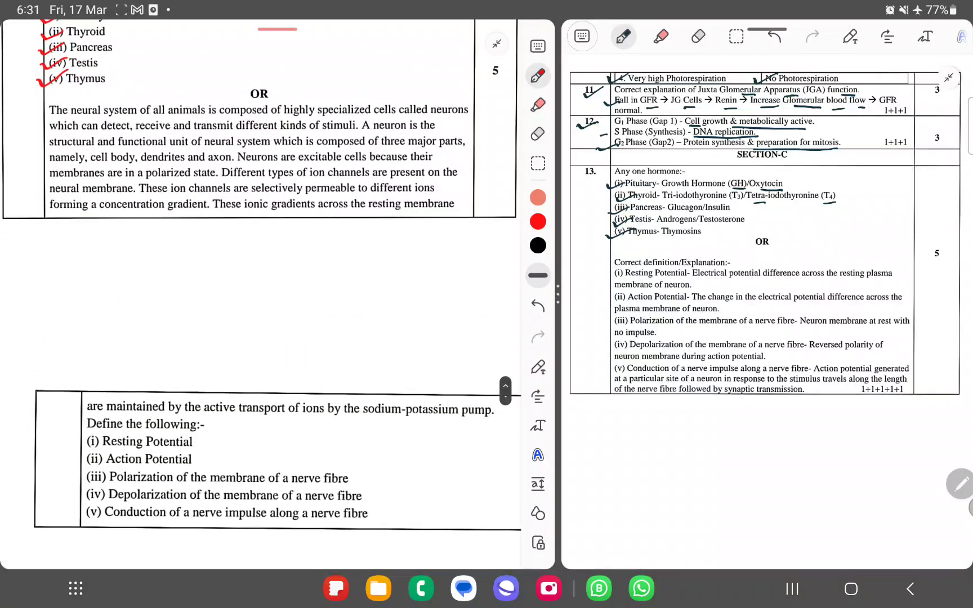
Step: Tick Q13's neural alternative and underline 'specialized cells called neurons', 'kinds of stimuli', 'three major parts', 'cell body, dendrites and axon'
left_click_drag(32, 114, 58, 102)
left_click_drag(286, 116, 449, 118)
left_click_drag(46, 134, 242, 134)
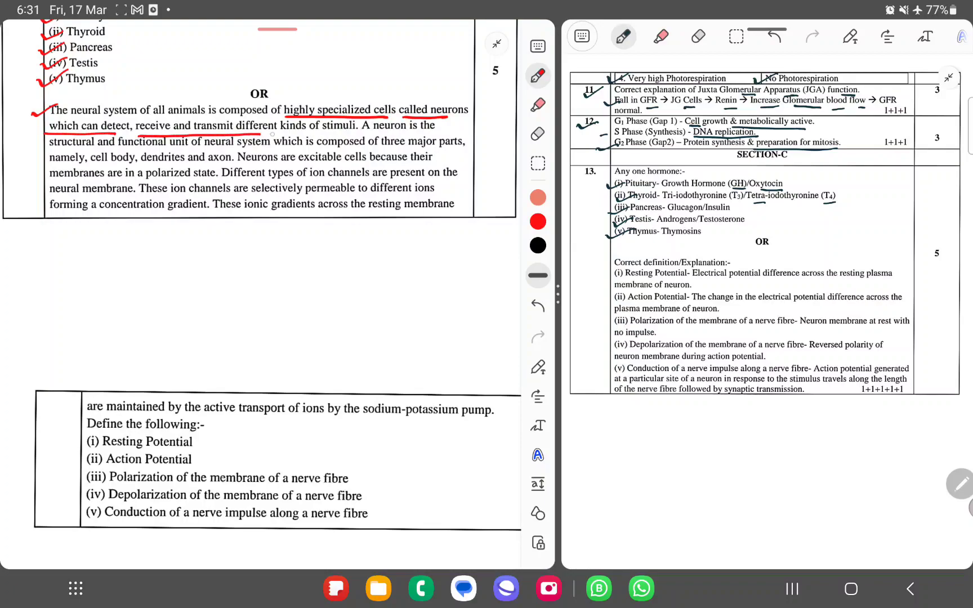
left_click_drag(270, 134, 343, 134)
left_click_drag(114, 149, 279, 147)
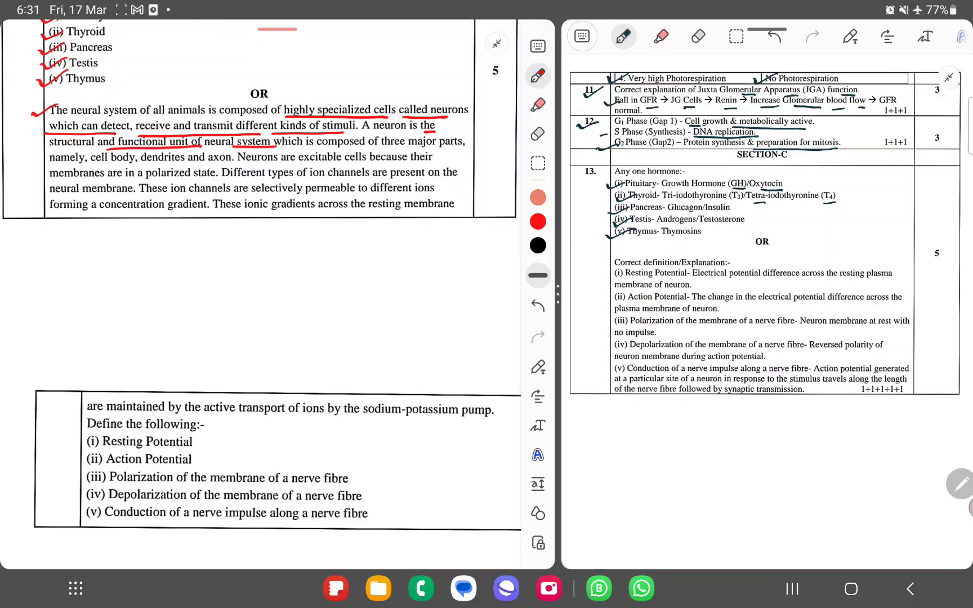
left_click_drag(380, 149, 458, 150)
left_click_drag(94, 165, 222, 166)
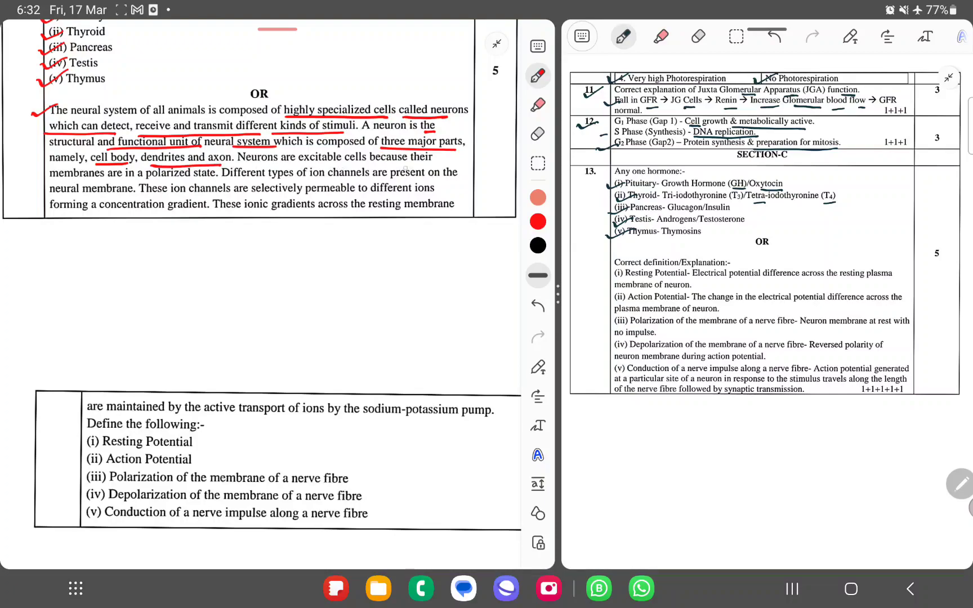
Step: Underline 'membranes are', 'state', 'channels are present on', 'ion channels are' and the passage's last line
left_click_drag(430, 163, 441, 163)
left_click_drag(48, 180, 124, 179)
left_click_drag(189, 181, 204, 181)
left_click_drag(356, 180, 456, 179)
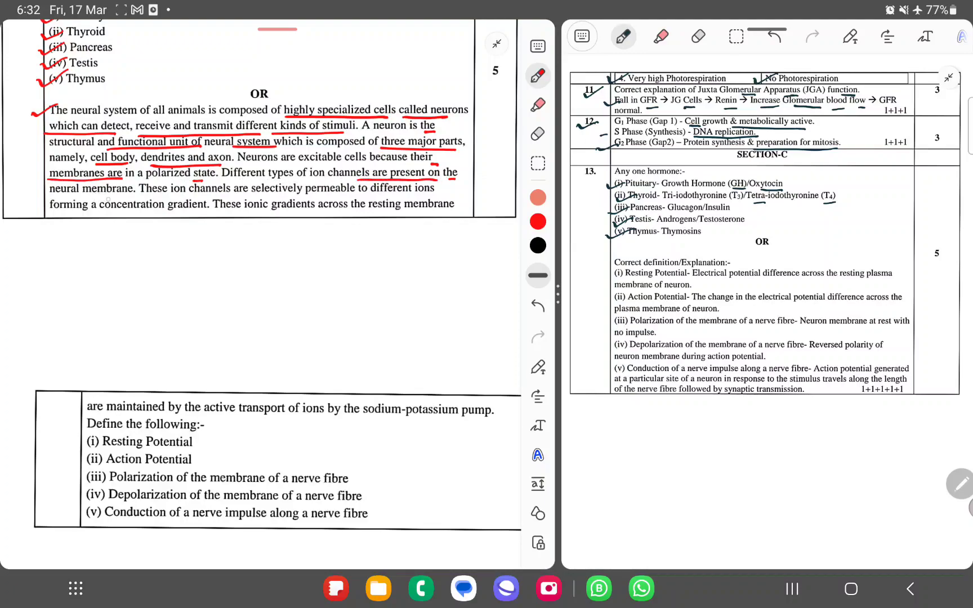
left_click_drag(128, 197, 412, 197)
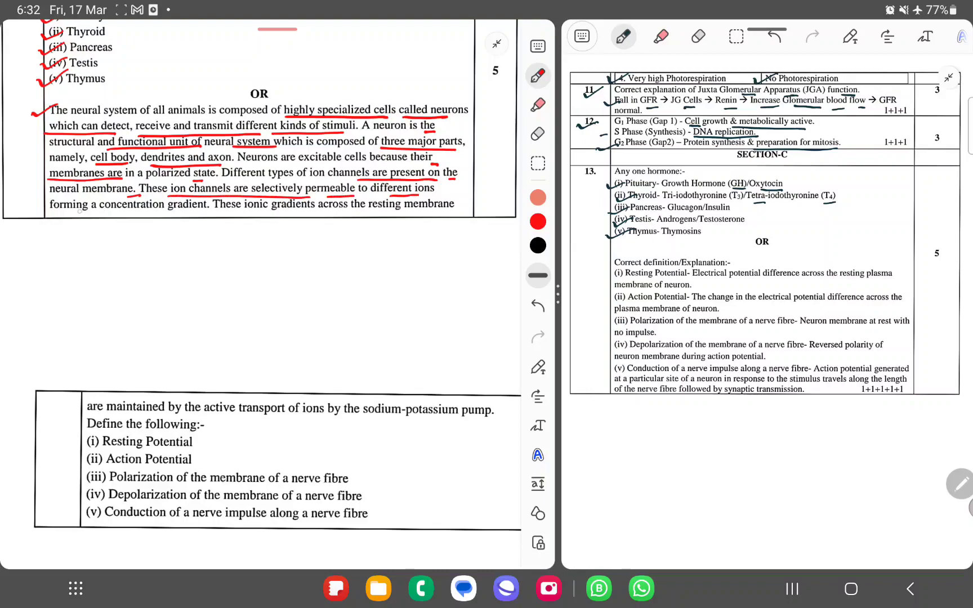
left_click_drag(66, 213, 440, 216)
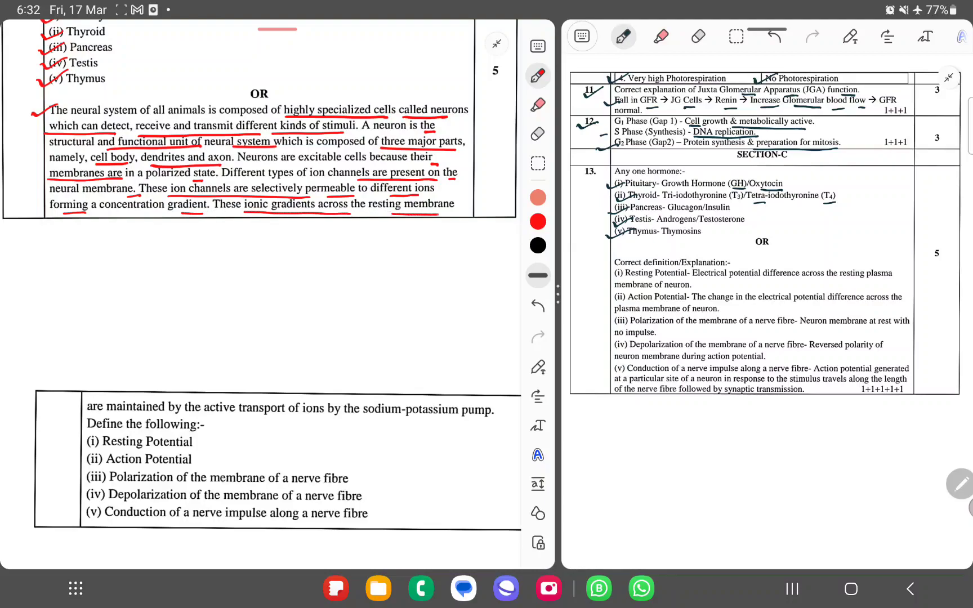
scroll(259, 305, "down", 6)
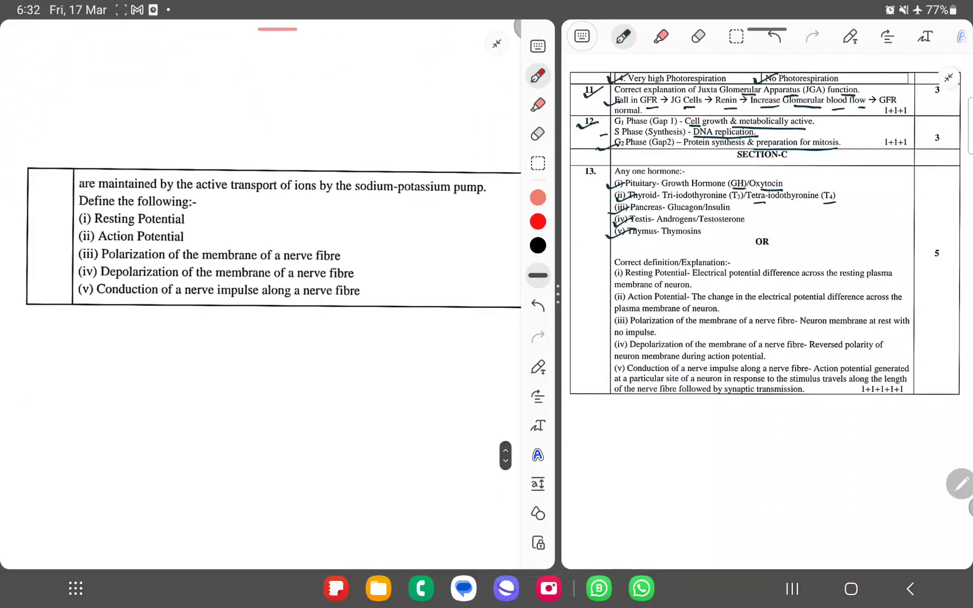
left_click_drag(59, 189, 90, 180)
Step: Underline 'pump', tick the Define list items through Conduction, underline 'nerve impulse along a nerve fibre', and tick answer (i)
left_click_drag(465, 199, 481, 200)
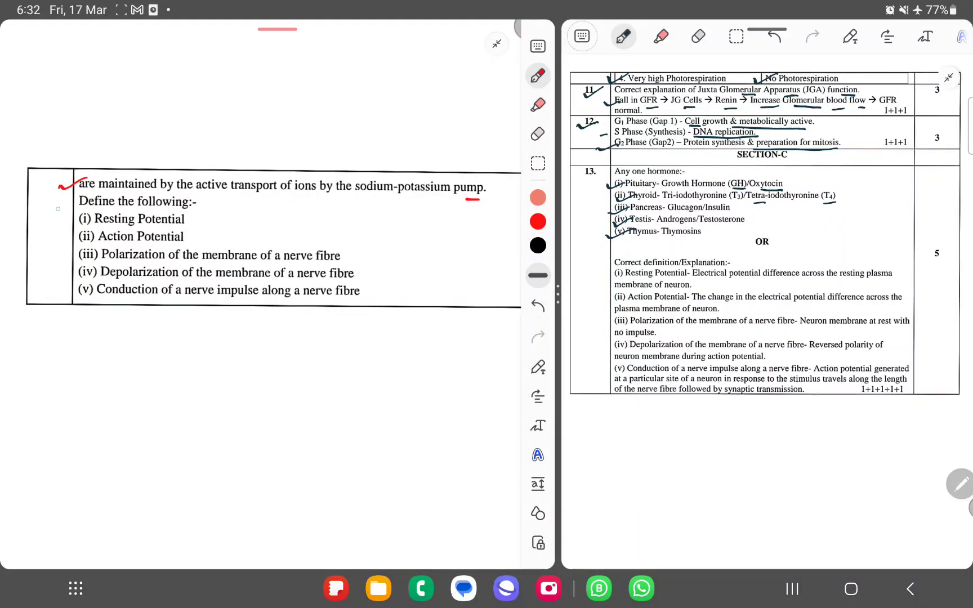
mouse_move(70, 207)
left_mouse_down()
mouse_move(92, 197)
mouse_move(86, 254)
left_mouse_up()
left_click_drag(70, 273, 87, 271)
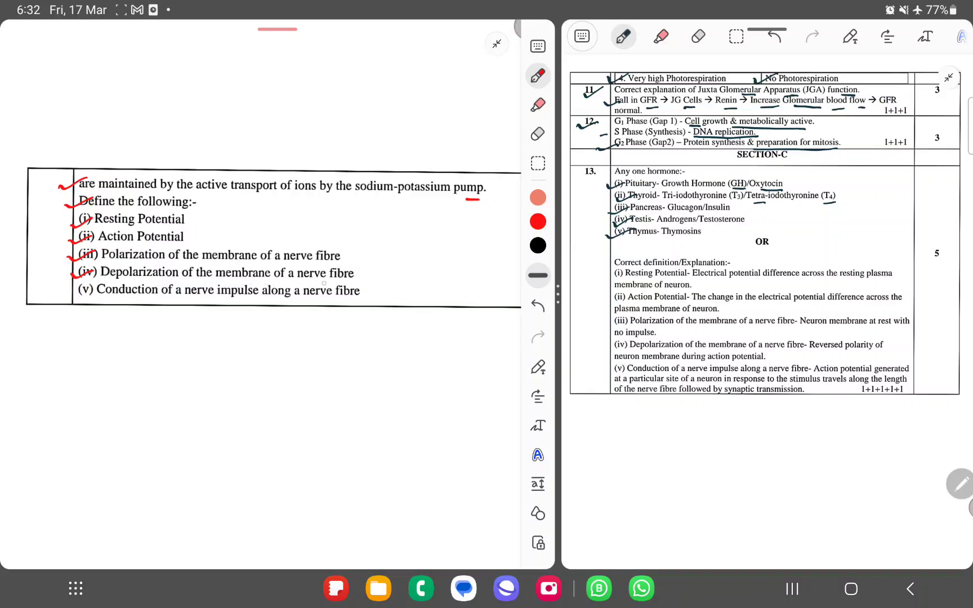
left_click_drag(64, 294, 89, 288)
left_click_drag(182, 299, 369, 303)
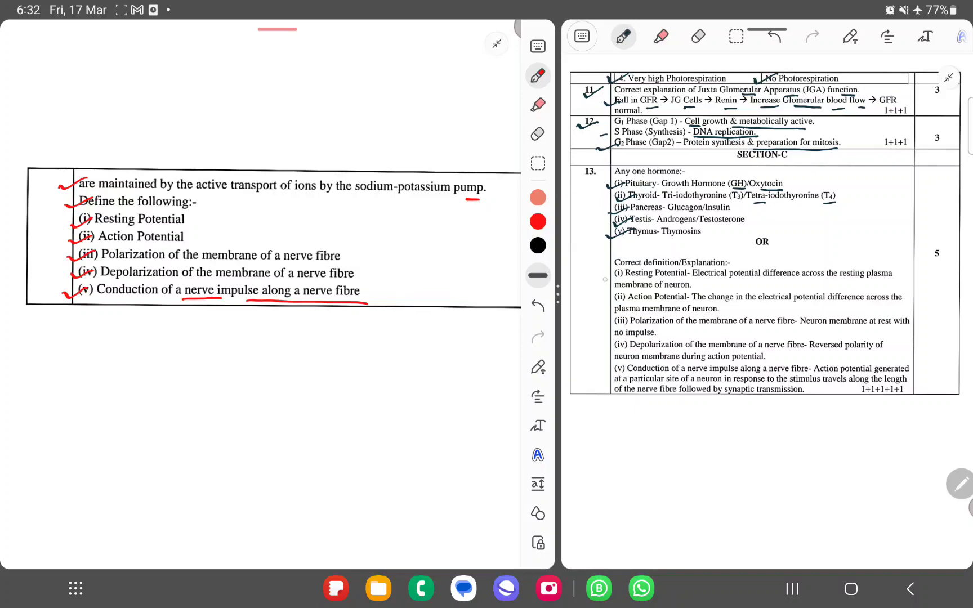
left_click_drag(604, 275, 630, 268)
Step: Underline 'difference across' in answer (i), tick the Action Potential answer and underline 'electrical'
left_click_drag(813, 281, 836, 280)
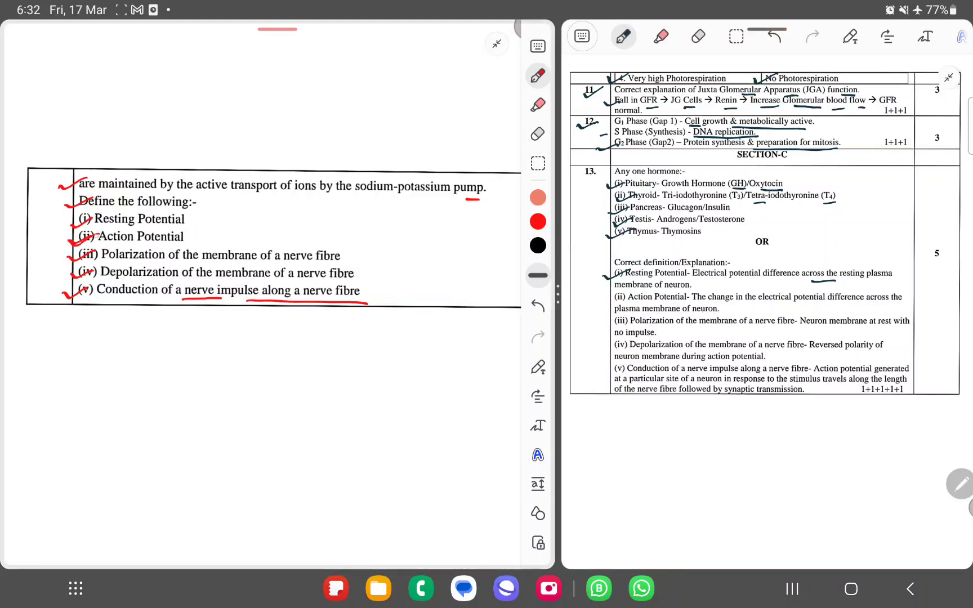
left_click_drag(614, 299, 633, 294)
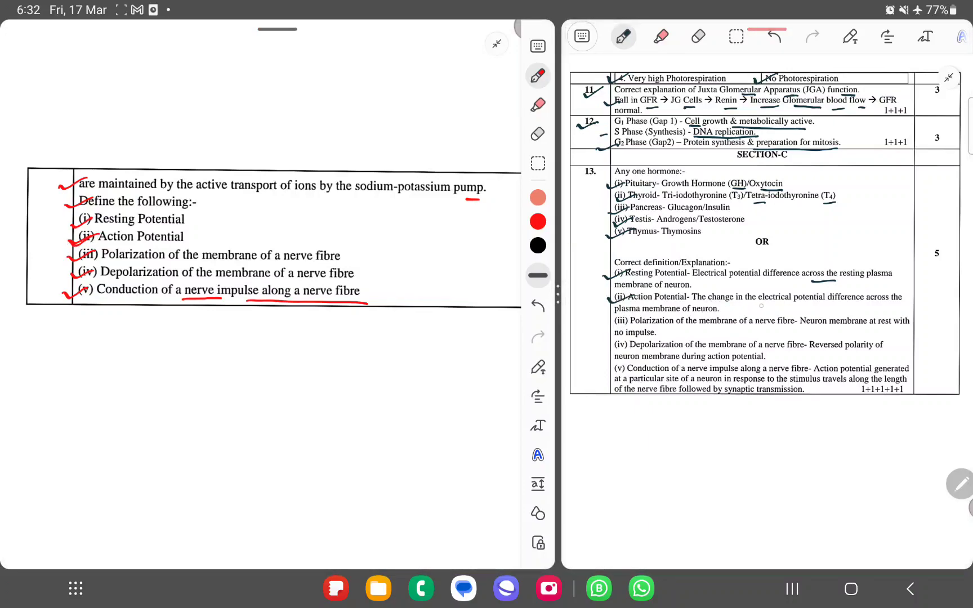
left_click_drag(759, 304, 876, 303)
scroll(768, 228, "up", 4)
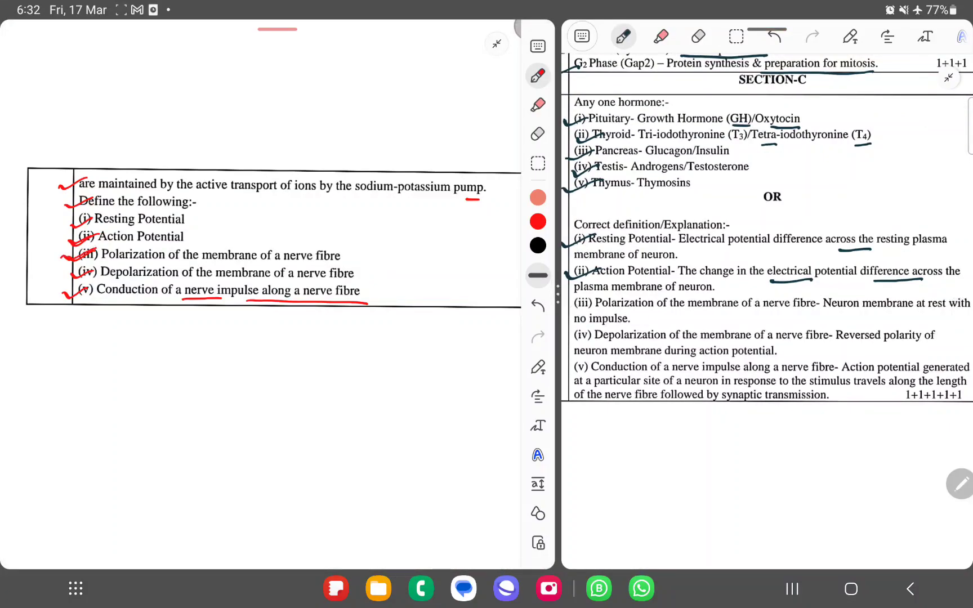
Step: Adjust the split divider, underline 'Neuron membrane at rest' and 'no impulse' in answer (iii), and tick the Polarization question
left_click_drag(559, 295, 585, 294)
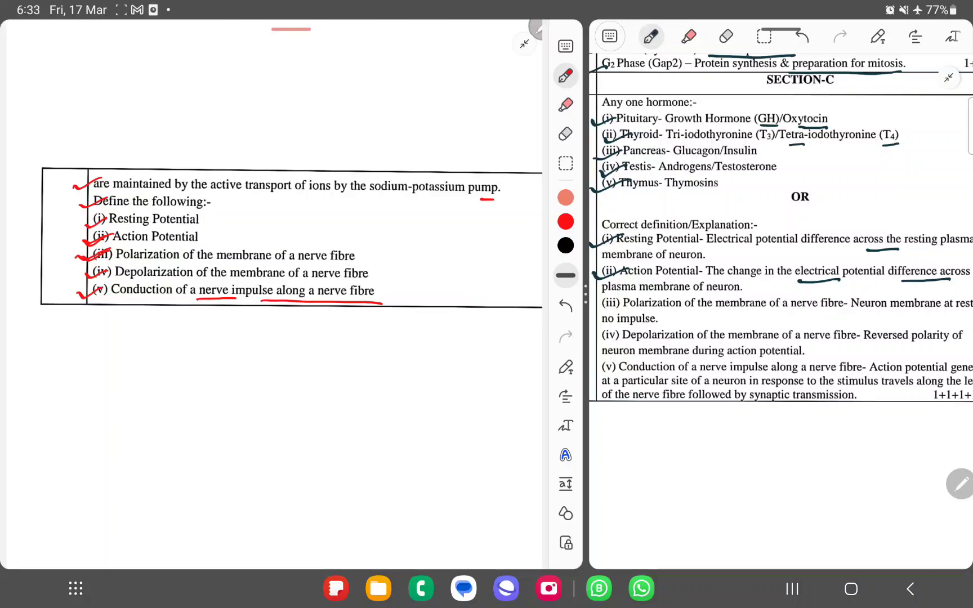
left_click_drag(586, 294, 555, 295)
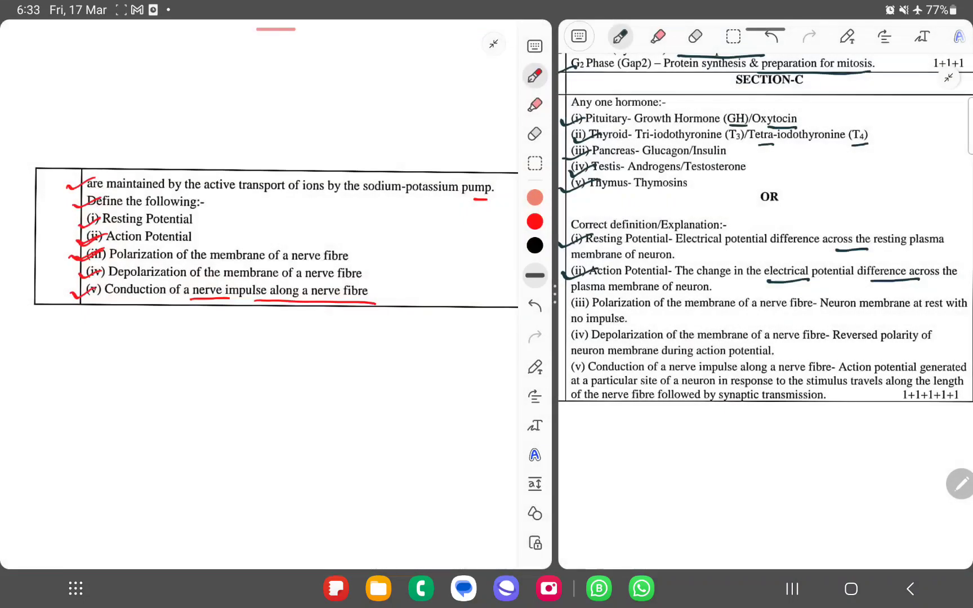
left_click_drag(821, 310, 952, 310)
left_click_drag(574, 325, 609, 326)
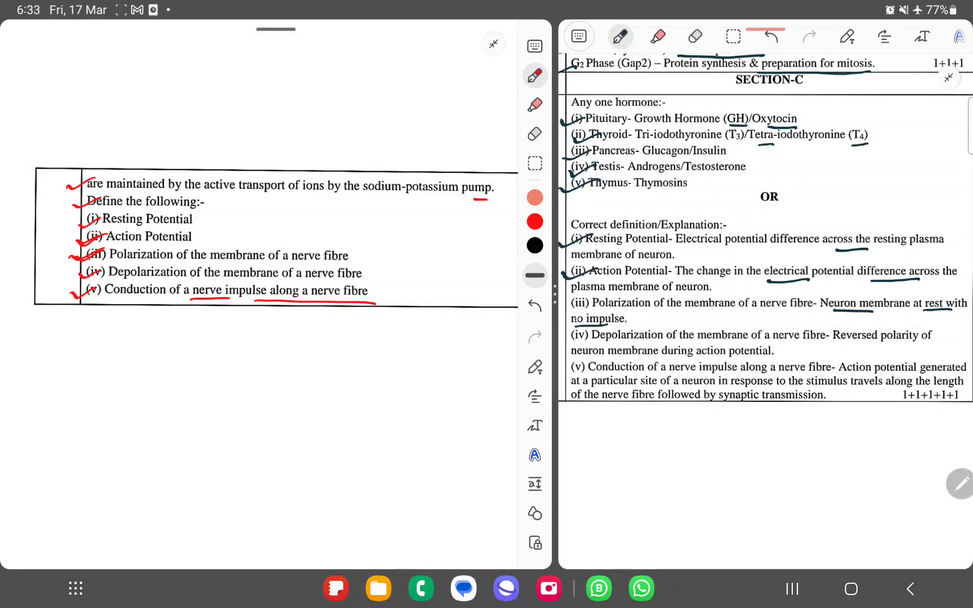
left_click_drag(83, 267, 99, 273)
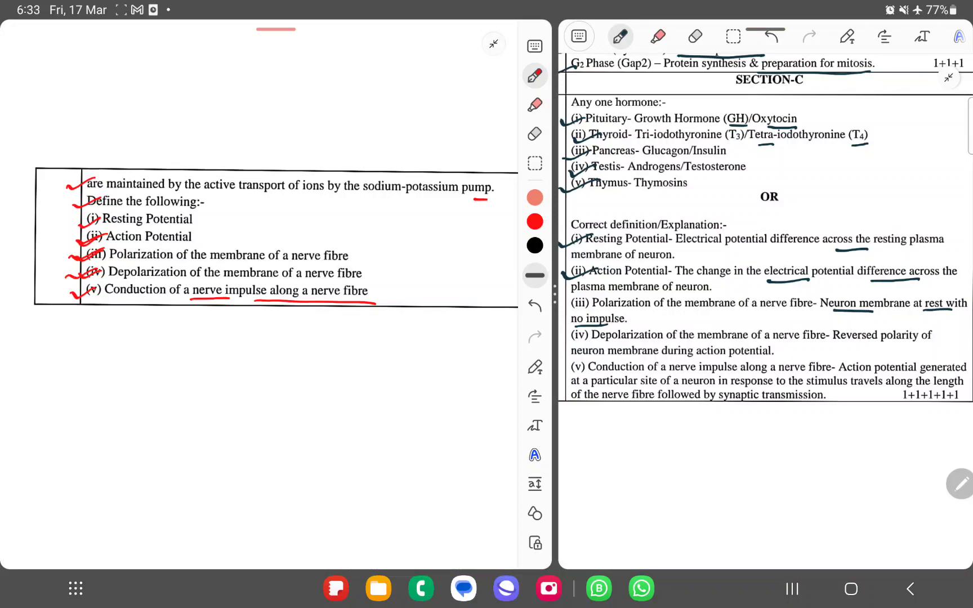
Step: Underline 'Depolarization of the membrane' and 'action potential', underline the Conduction question, tick answer (v) and underline 'at a particular site'
left_click_drag(593, 345, 928, 342)
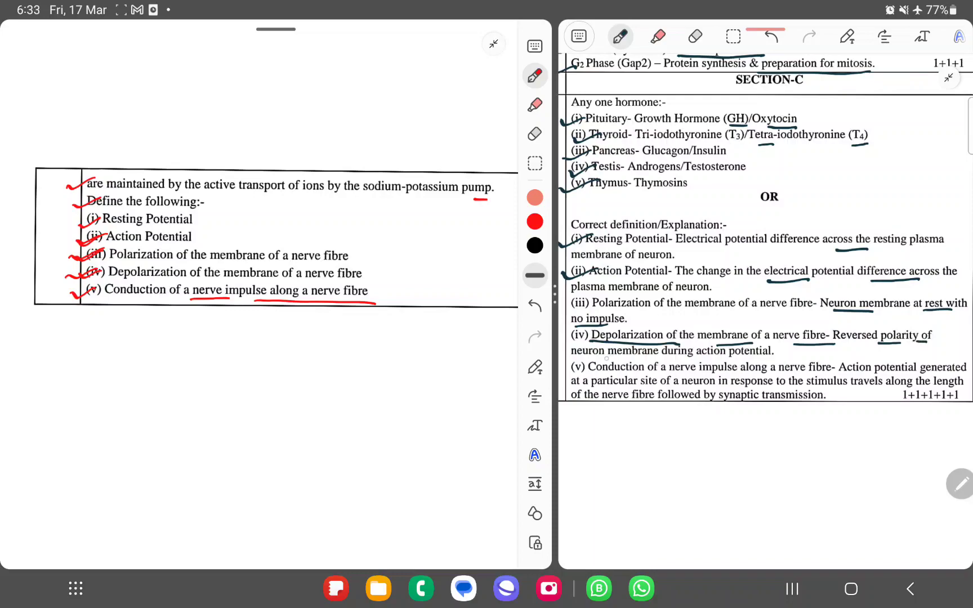
left_click_drag(584, 359, 777, 357)
left_click_drag(122, 301, 358, 304)
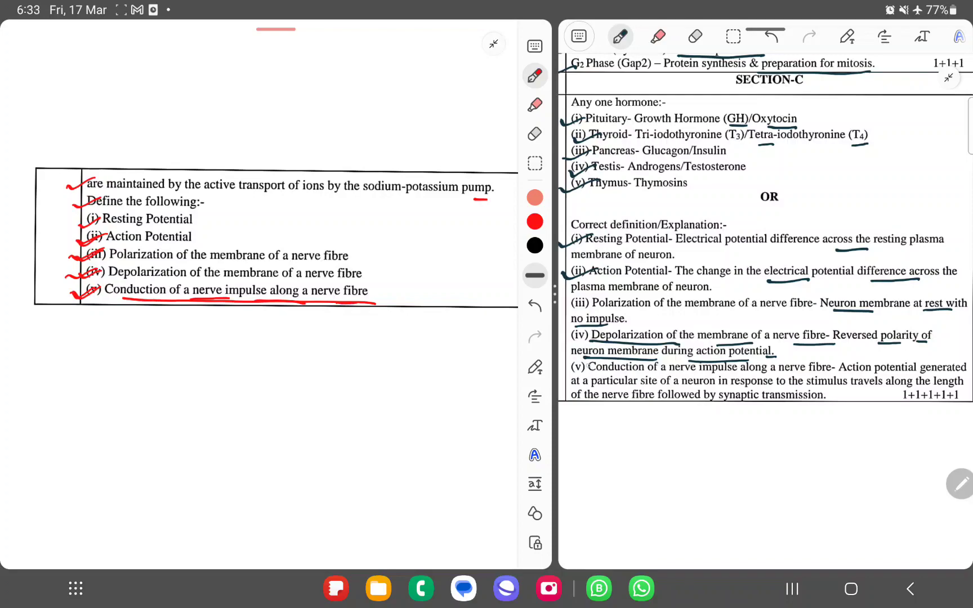
left_click_drag(572, 372, 586, 363)
left_click_drag(574, 388, 826, 390)
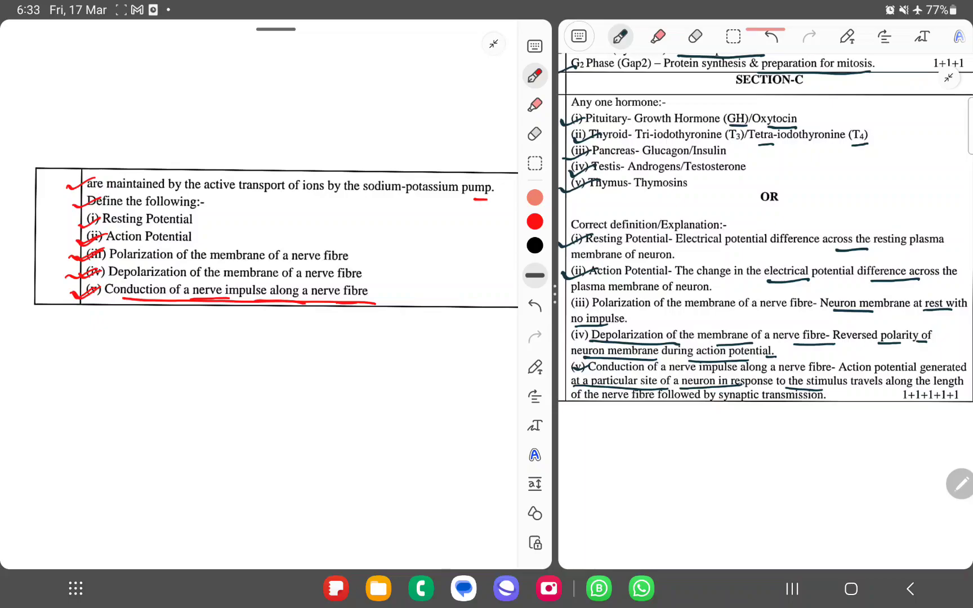
scroll(768, 267, "down", 3)
scroll(769, 267, "up", 5)
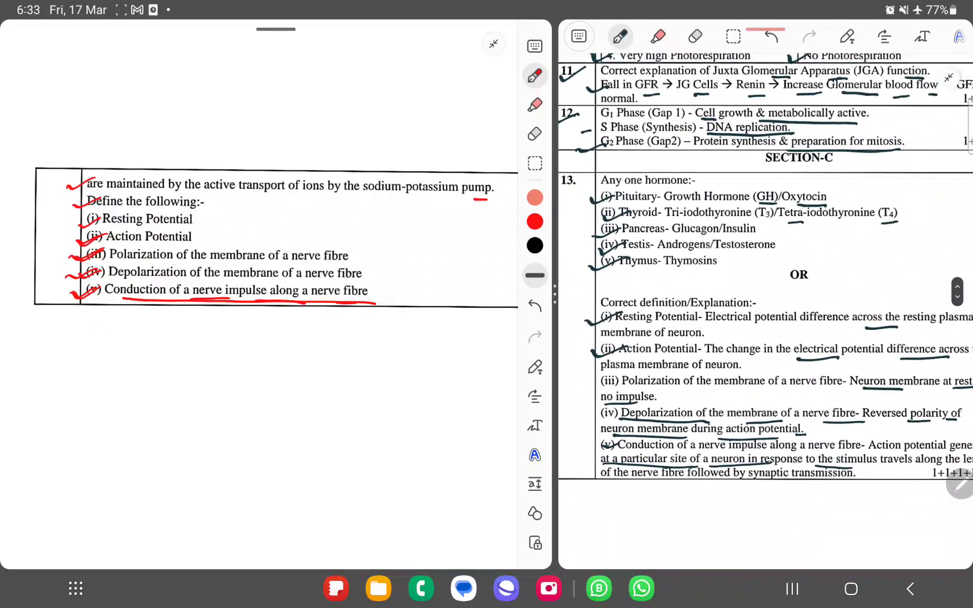
scroll(259, 305, "up", 10)
scroll(259, 304, "up", 10)
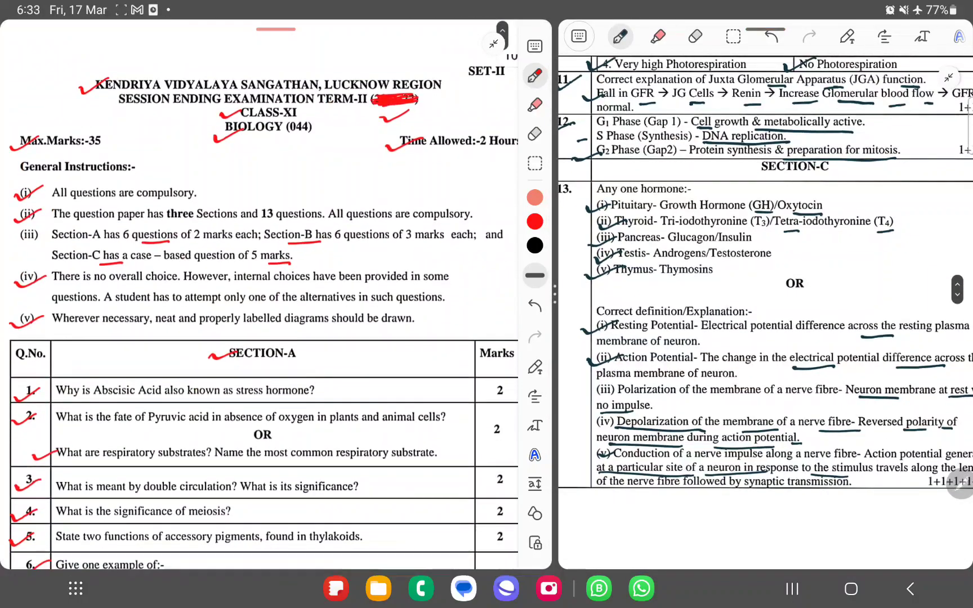
scroll(259, 304, "down", 1)
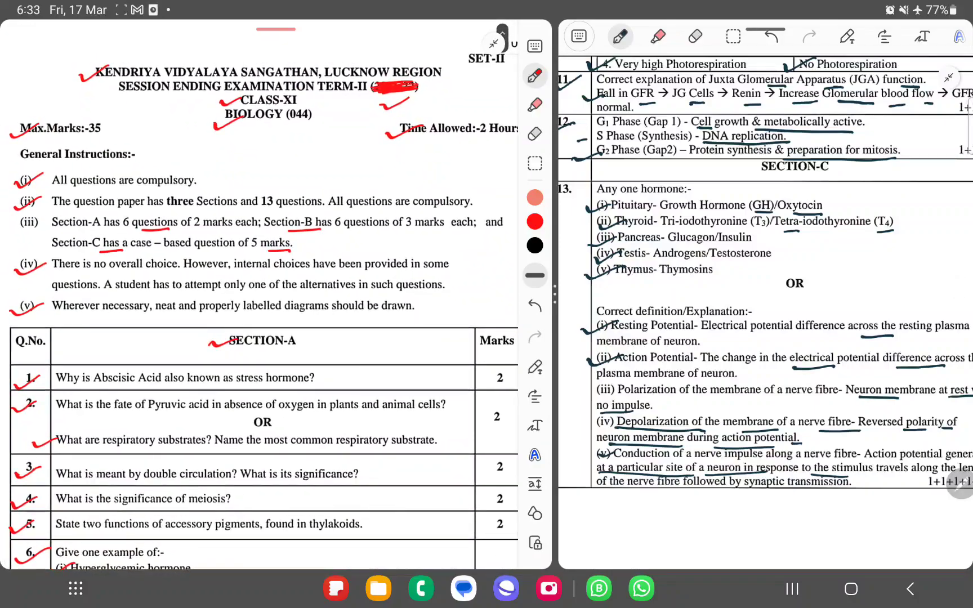